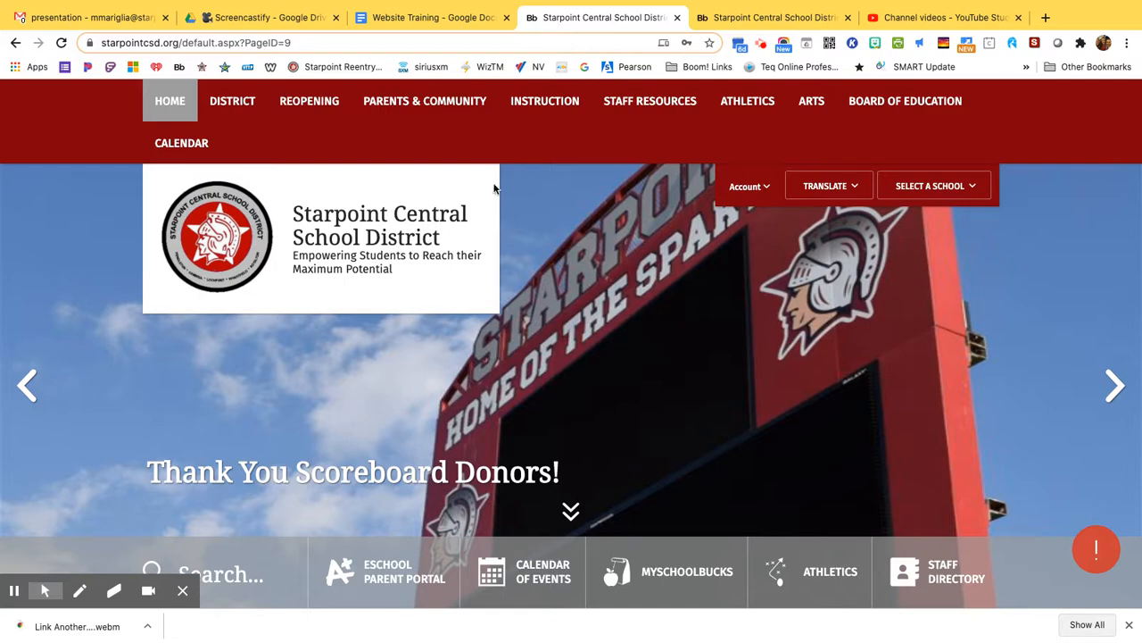
Step: Open Site Manager for the account and look over the 8th Grade Class Trip section's pages and total visits
left_click(747, 189)
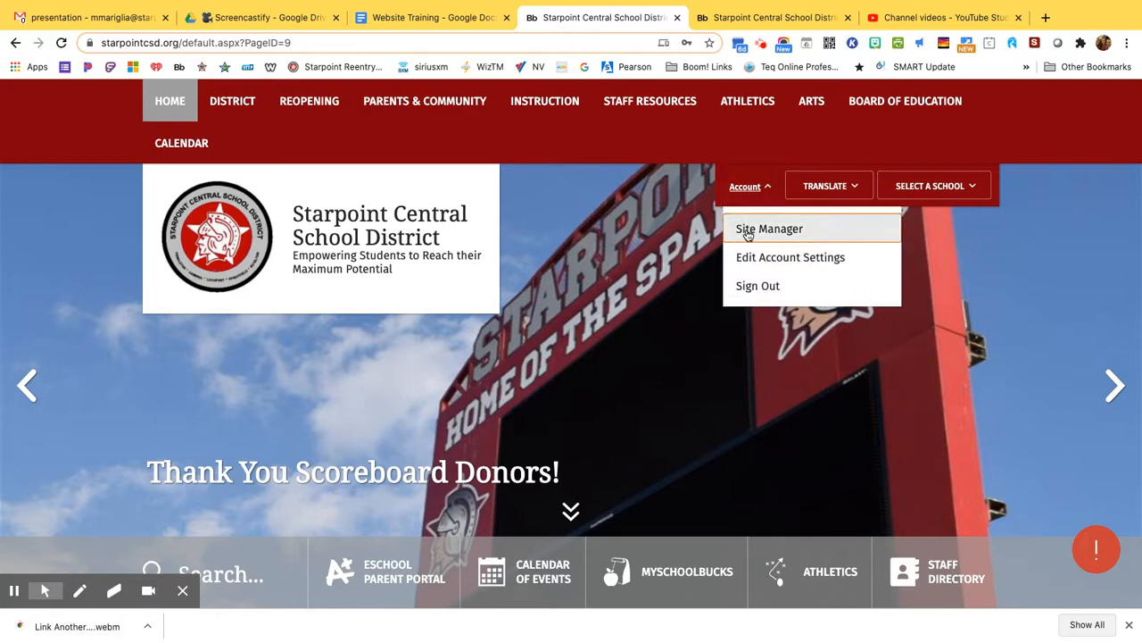
left_click(747, 231)
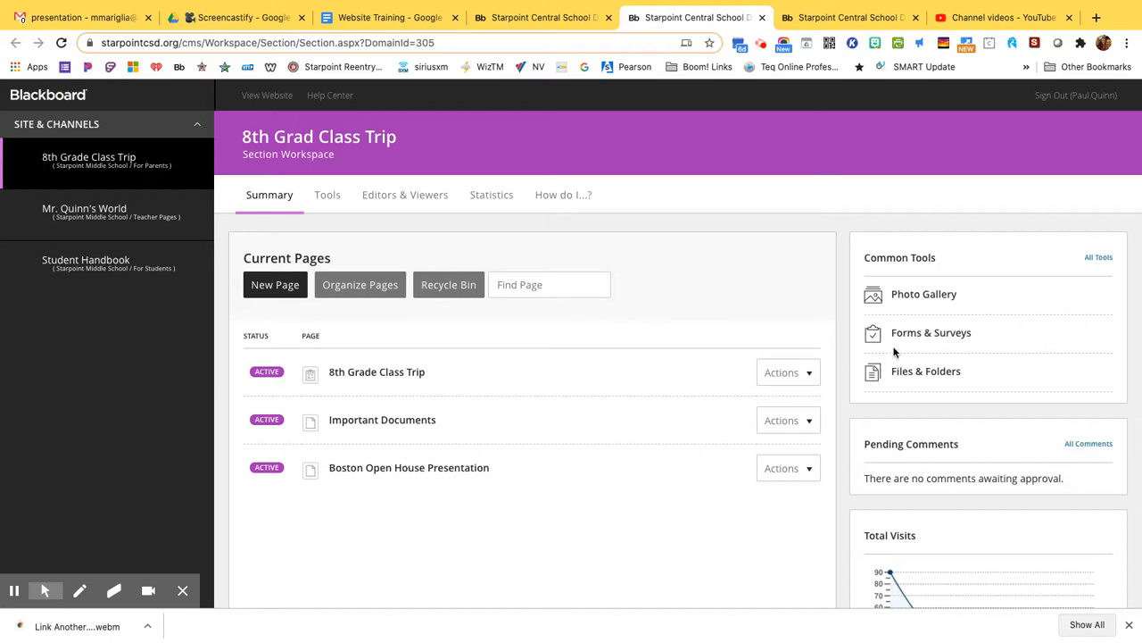
scroll(938, 470, "down", 1)
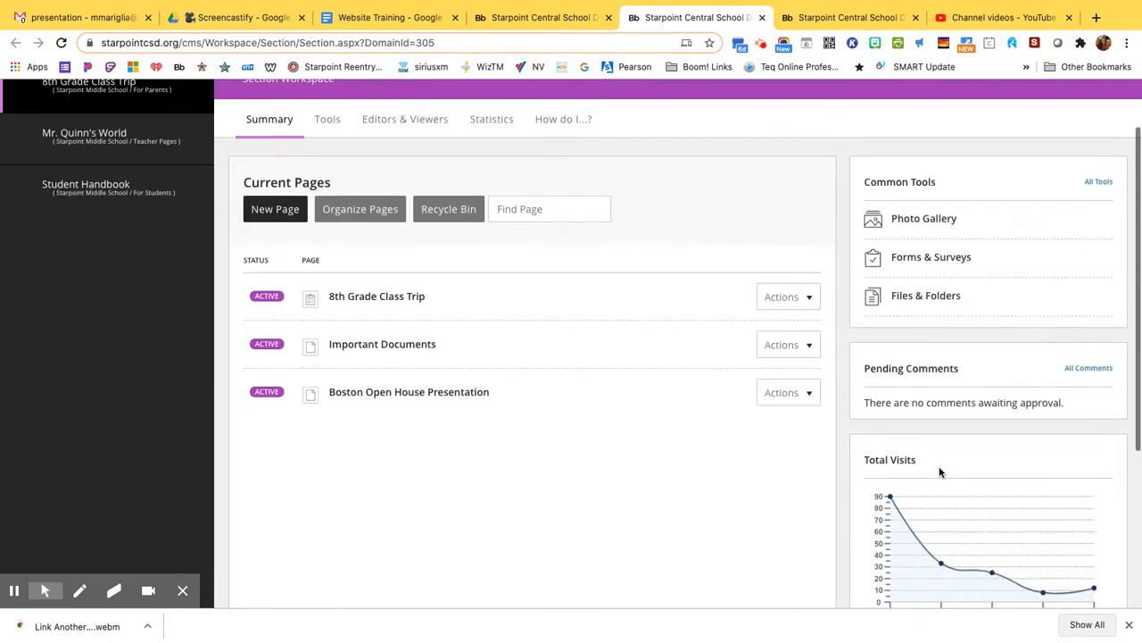
scroll(939, 471, "down", 1)
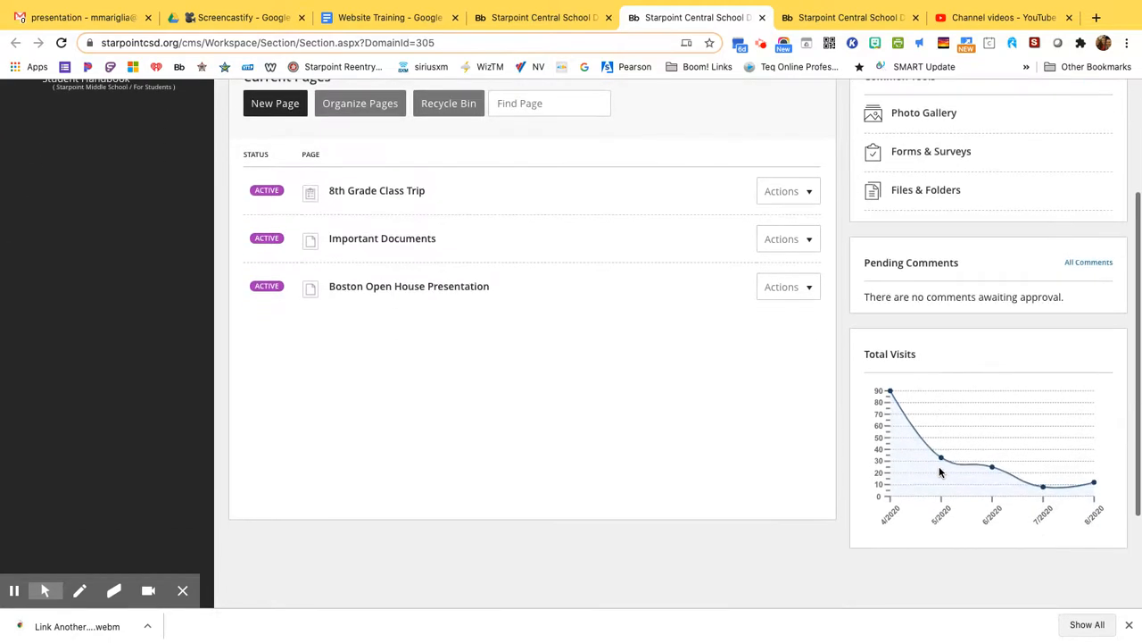
scroll(652, 403, "up", 2)
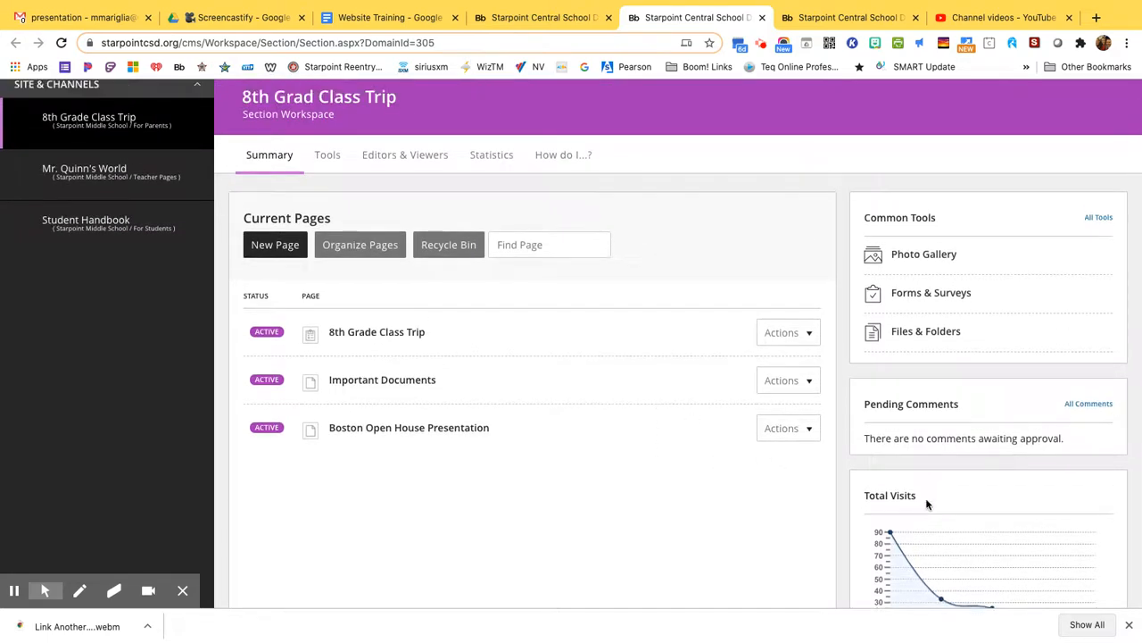
left_click(1129, 624)
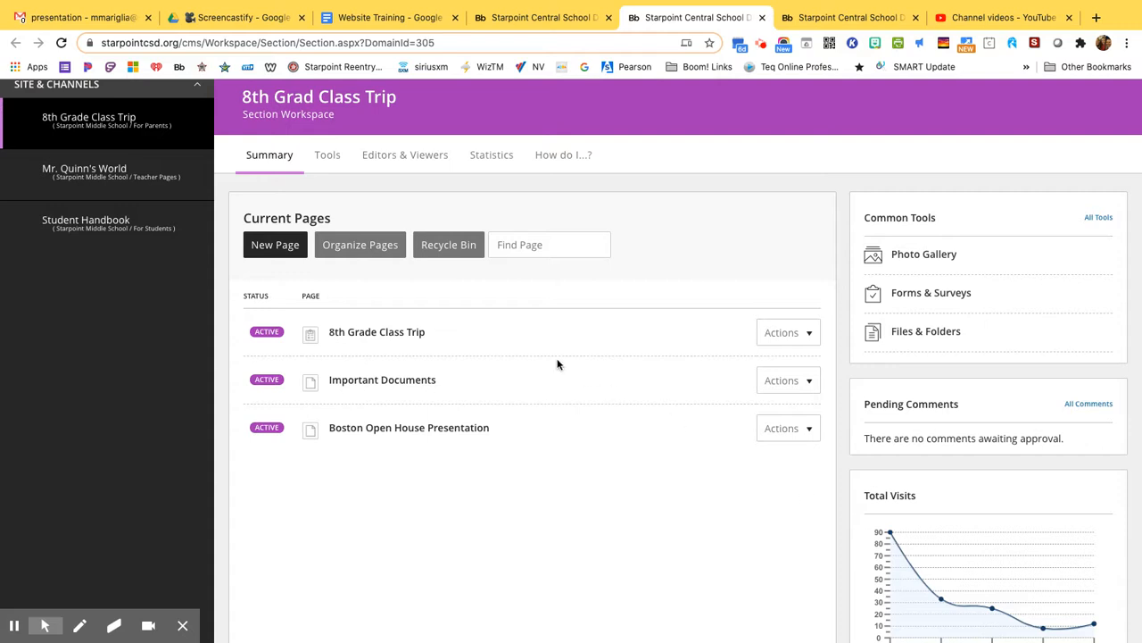
scroll(560, 364, "up", 1)
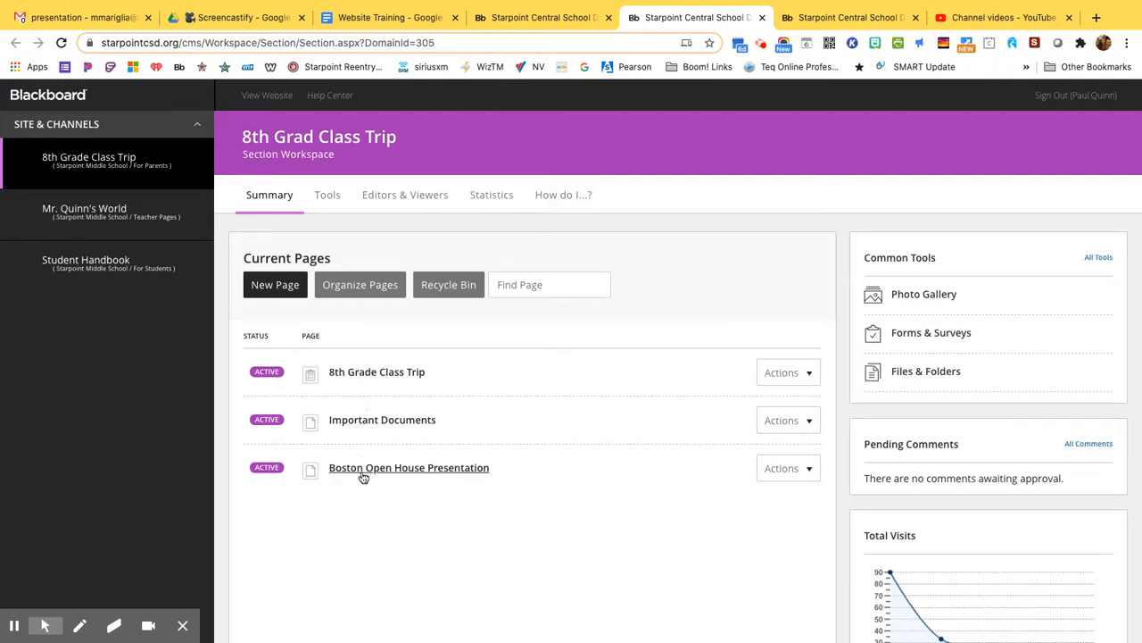
Step: Open the teacher's own section under Teacher Pages and check its assigned section editors
left_click(114, 217)
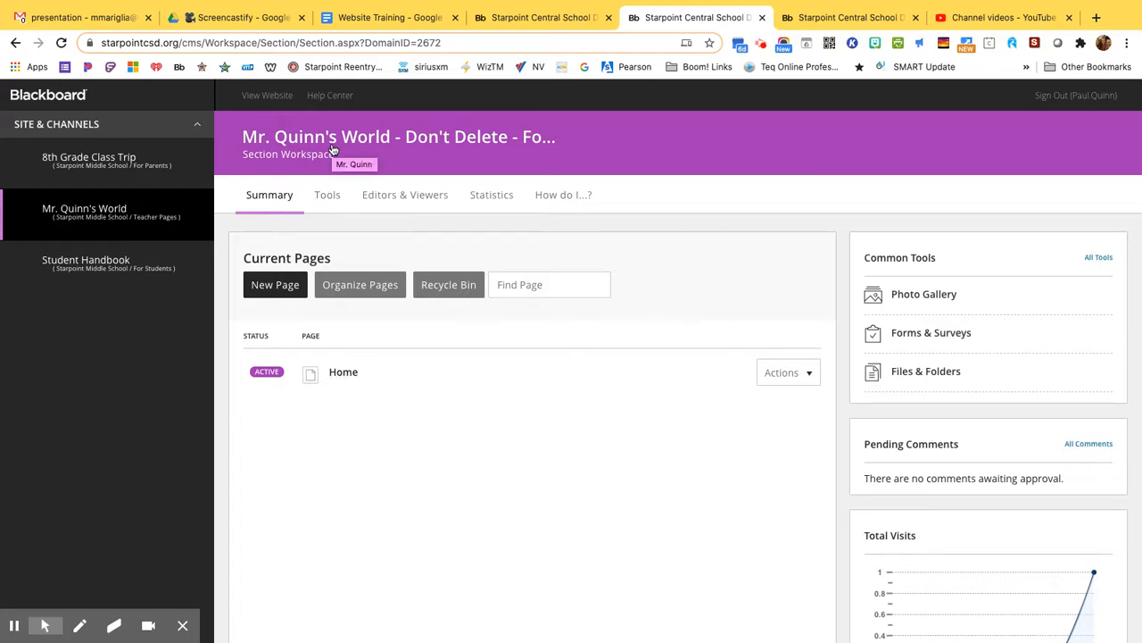
left_click(395, 202)
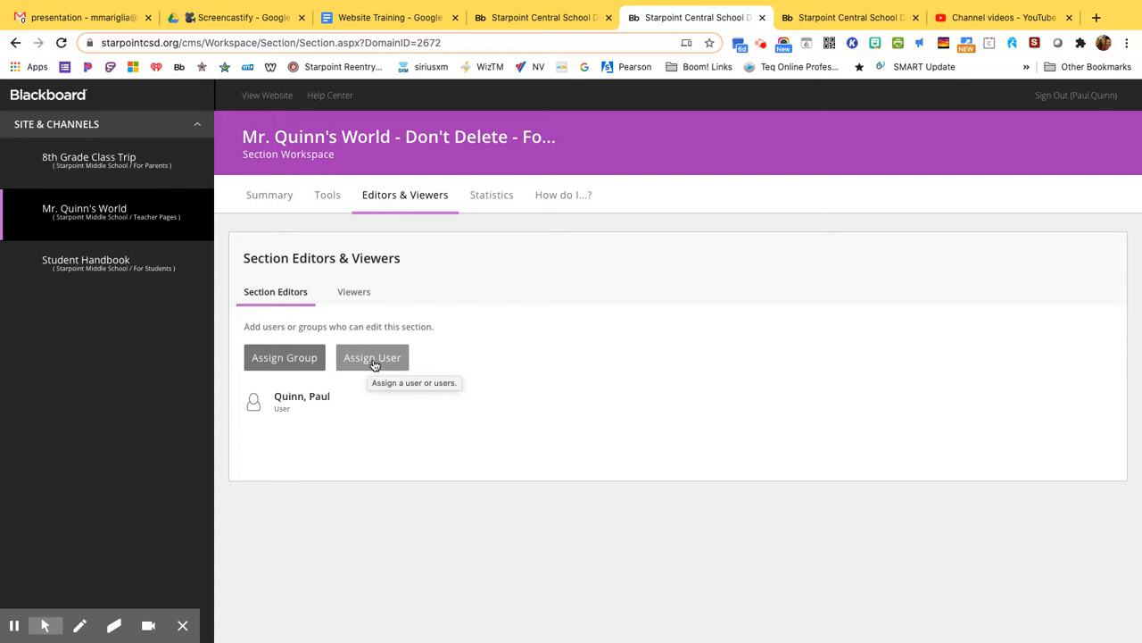
left_click(270, 197)
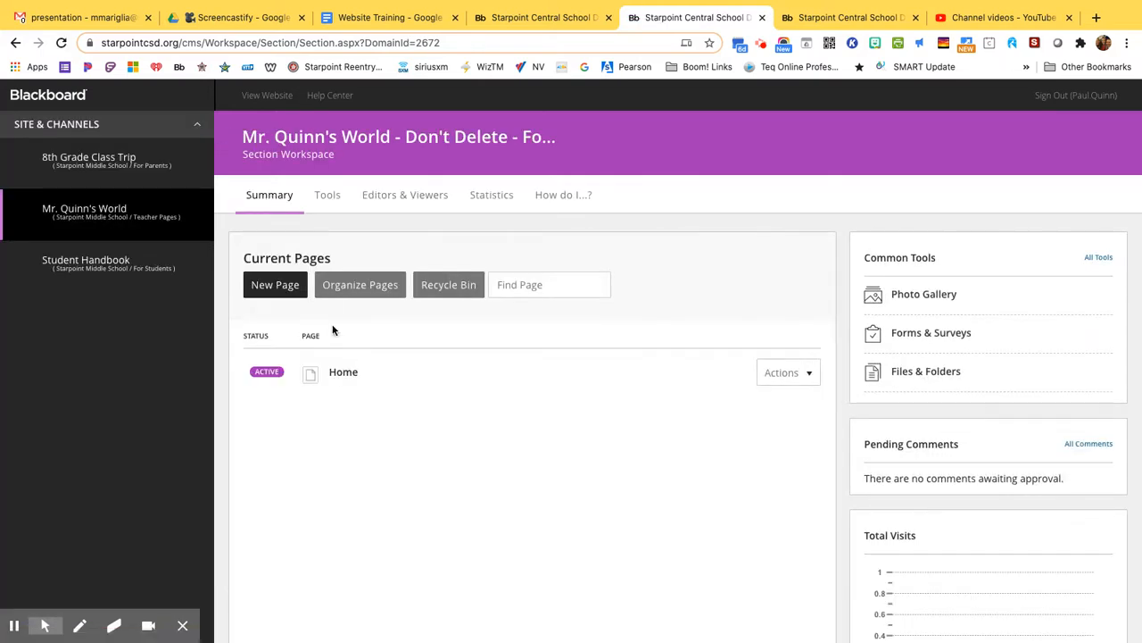
Step: Create a Blank Page named "Homework" in the teacher's section, saving and exiting
left_click(276, 286)
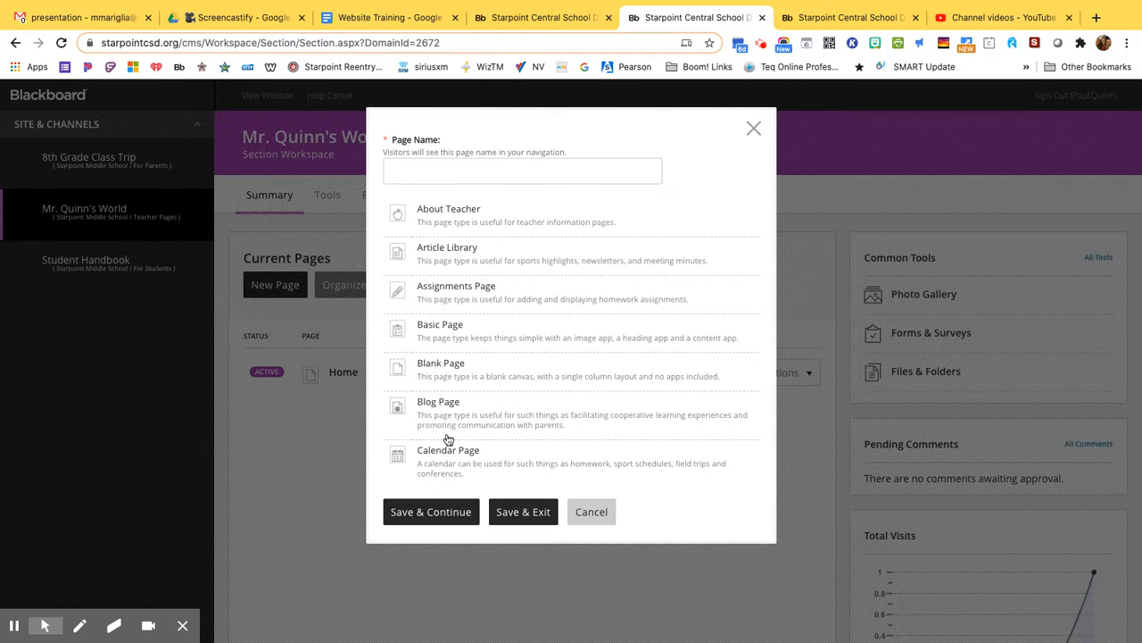
left_click(450, 369)
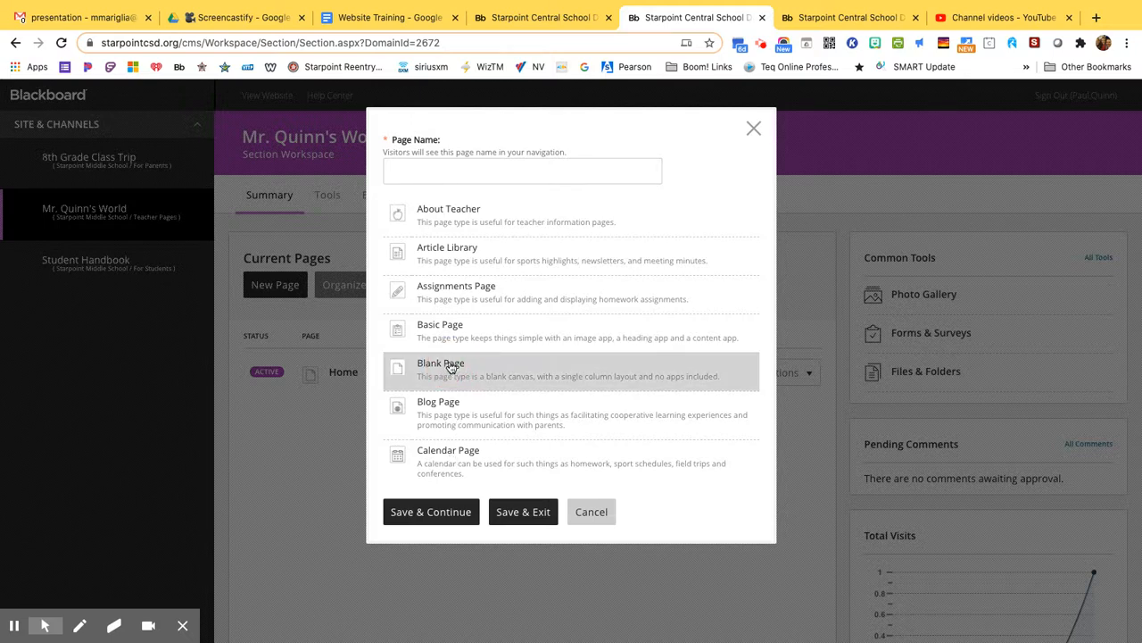
type("Homework")
left_click(524, 515)
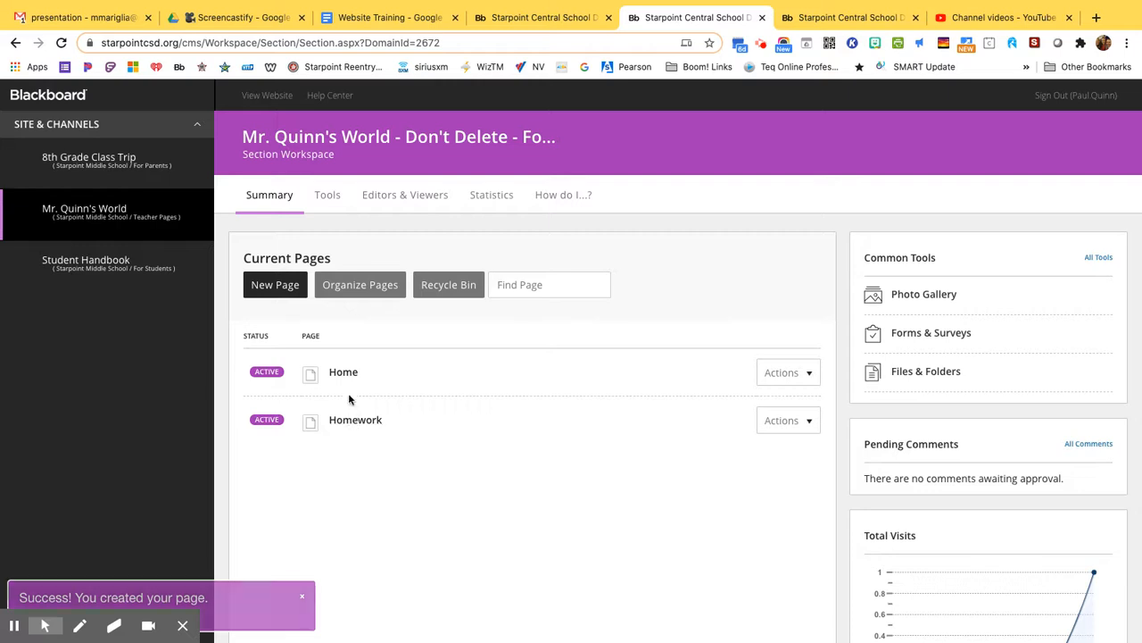
Step: Nest the Home page beneath Homework, restore it as the first top-level page, and save the page organization
left_click(355, 291)
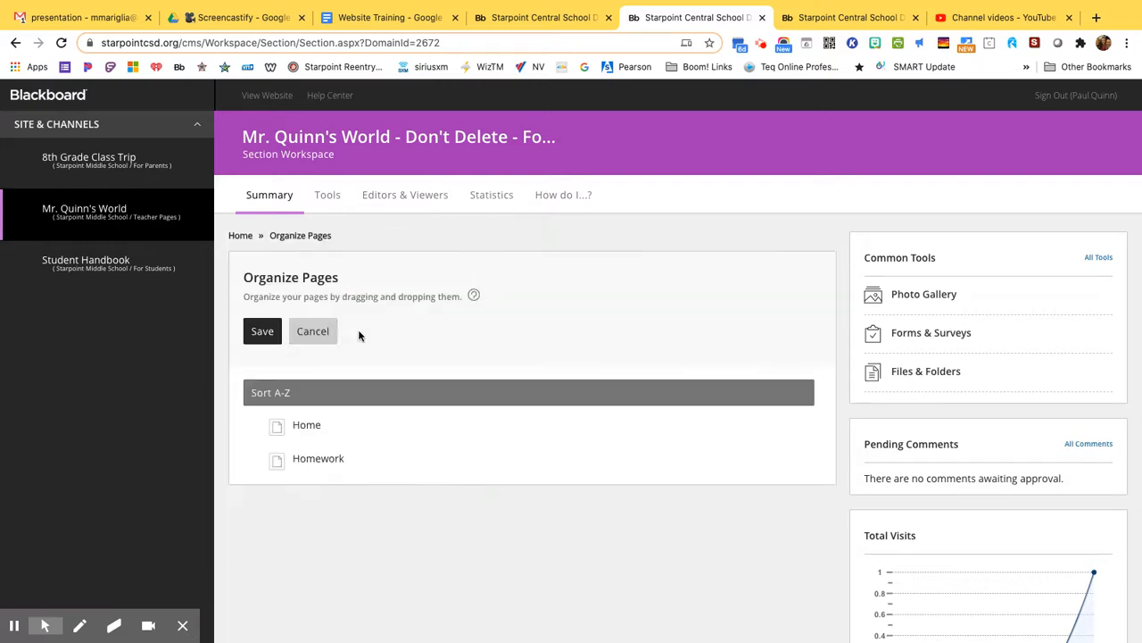
left_click_drag(306, 426, 323, 463)
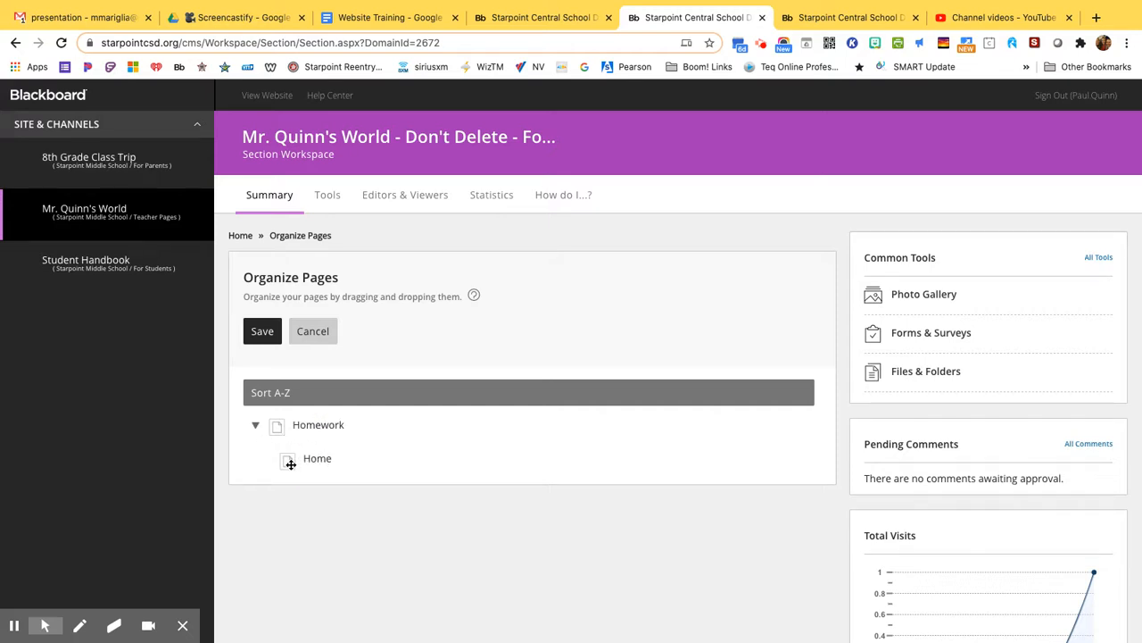
left_click_drag(324, 459, 310, 409)
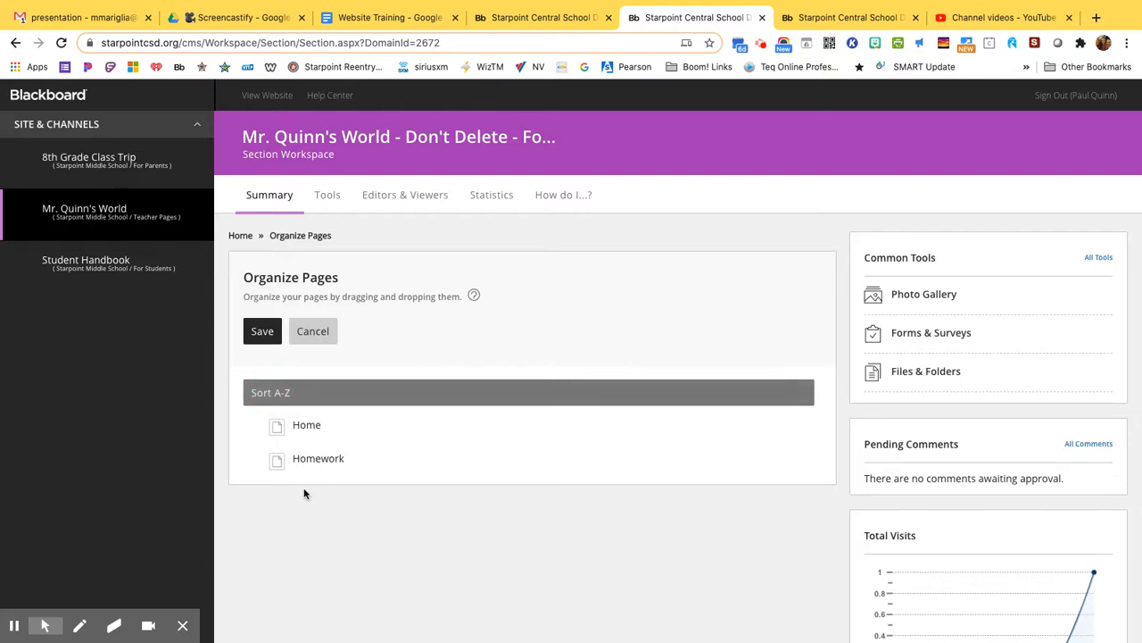
left_click(267, 333)
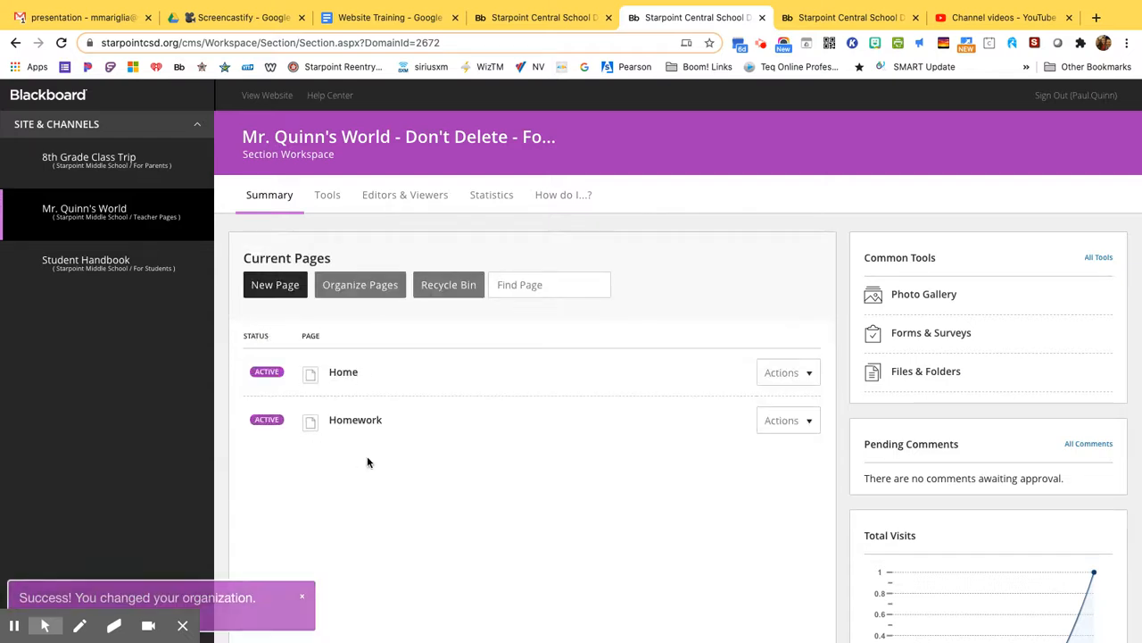
Step: View the section's navigation on the live website and return to the section workspace
left_click(273, 97)
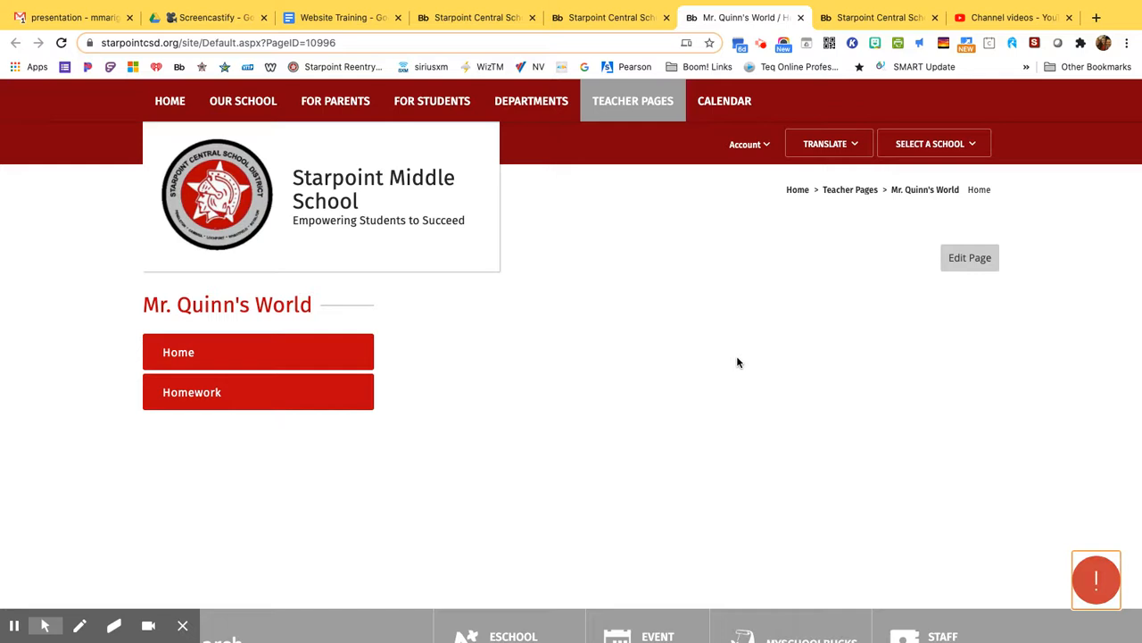
left_click(800, 17)
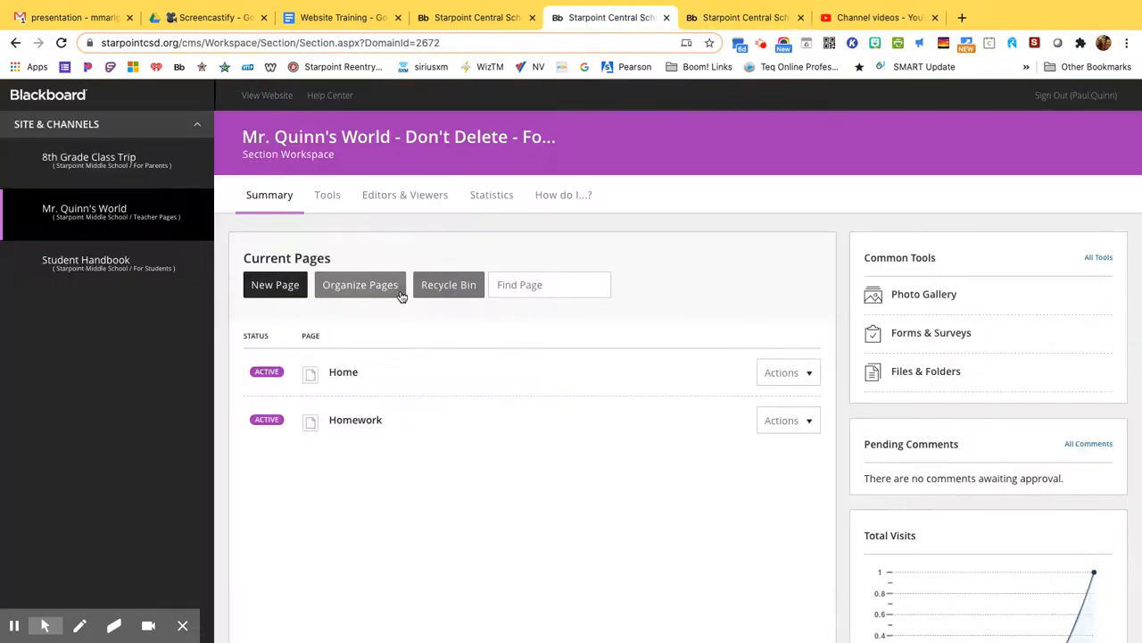
Step: Open the Home page for editing and try several multi-column layouts before choosing the single-column layout
left_click(342, 373)
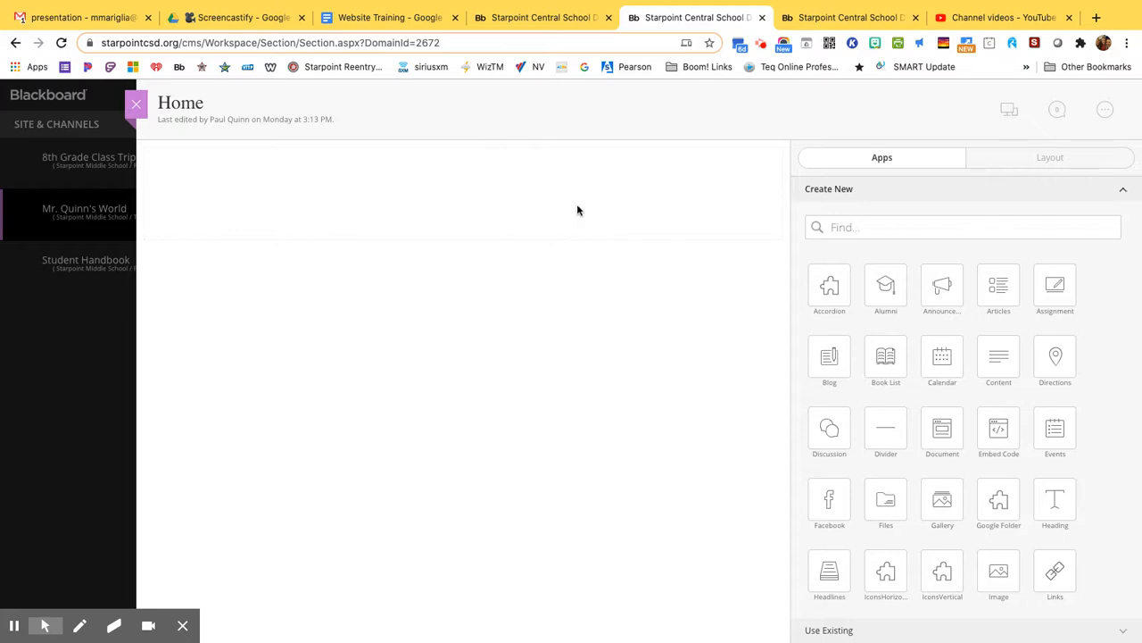
left_click(1061, 165)
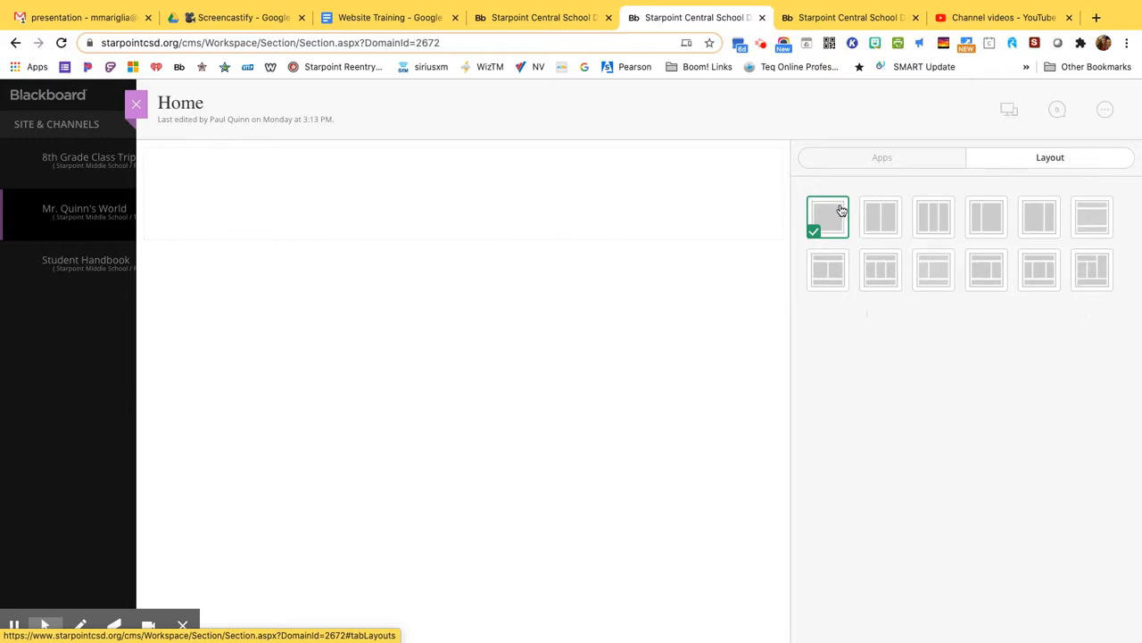
left_click(880, 221)
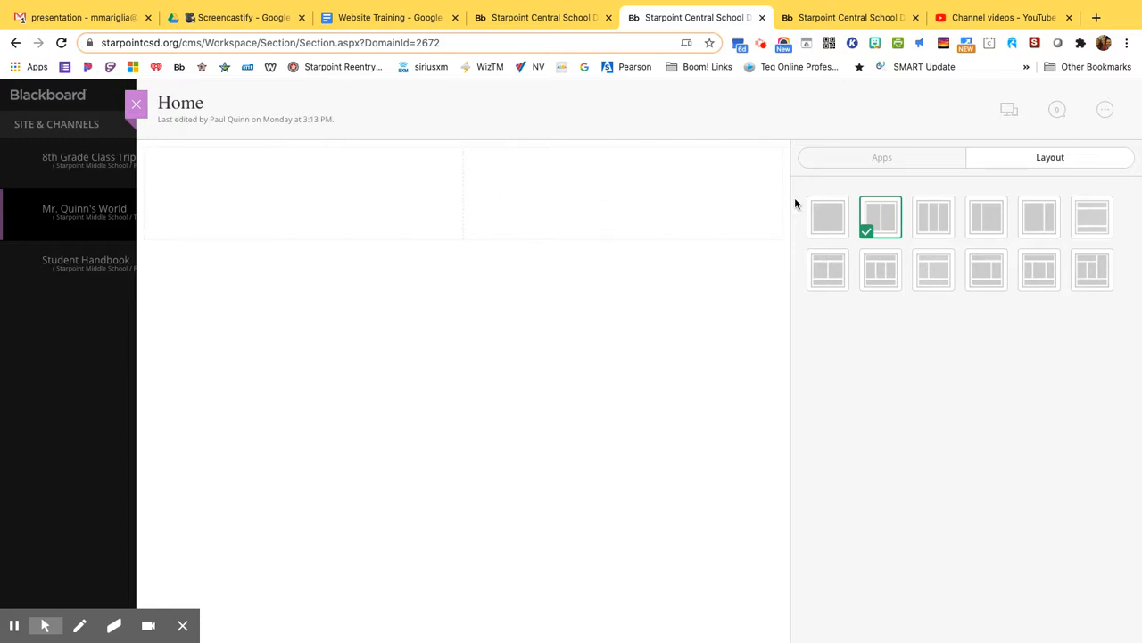
left_click(921, 216)
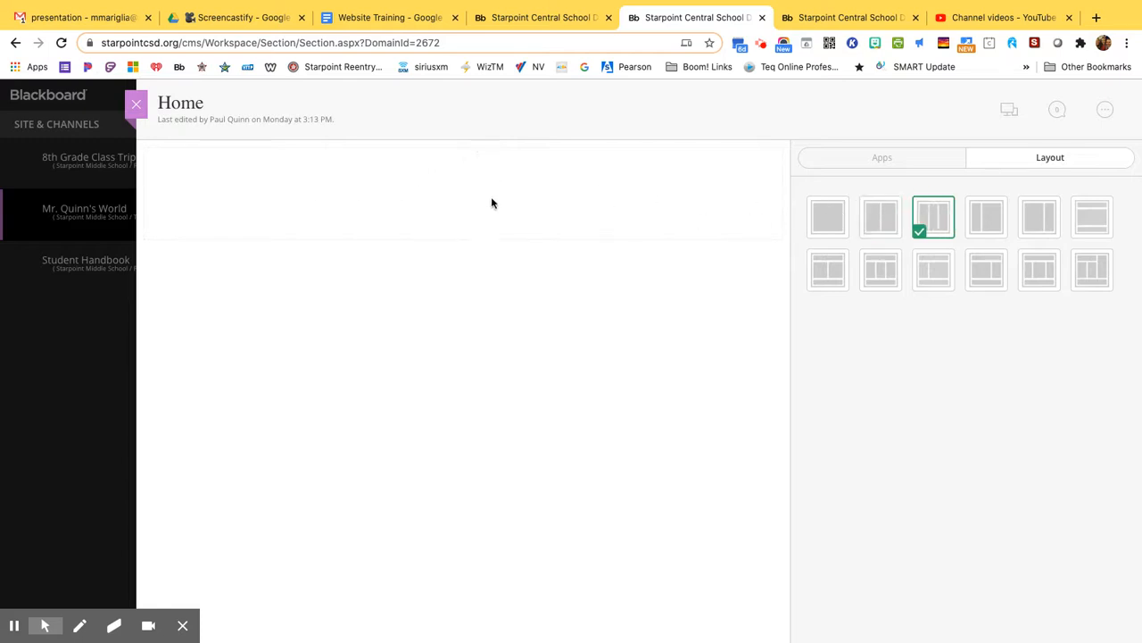
left_click(880, 270)
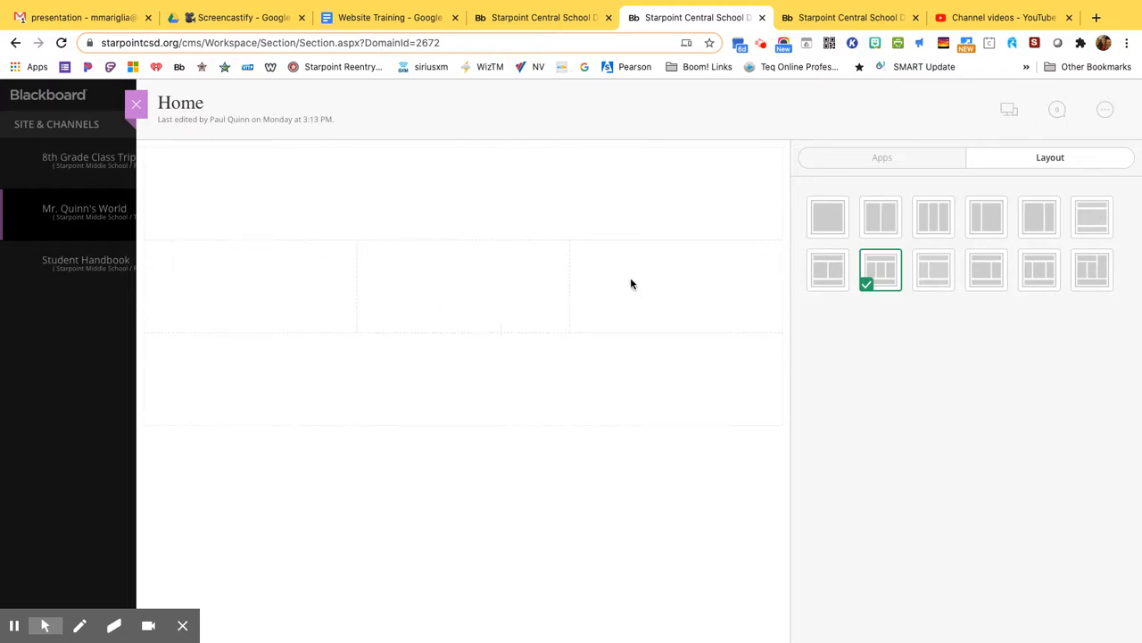
left_click(833, 213)
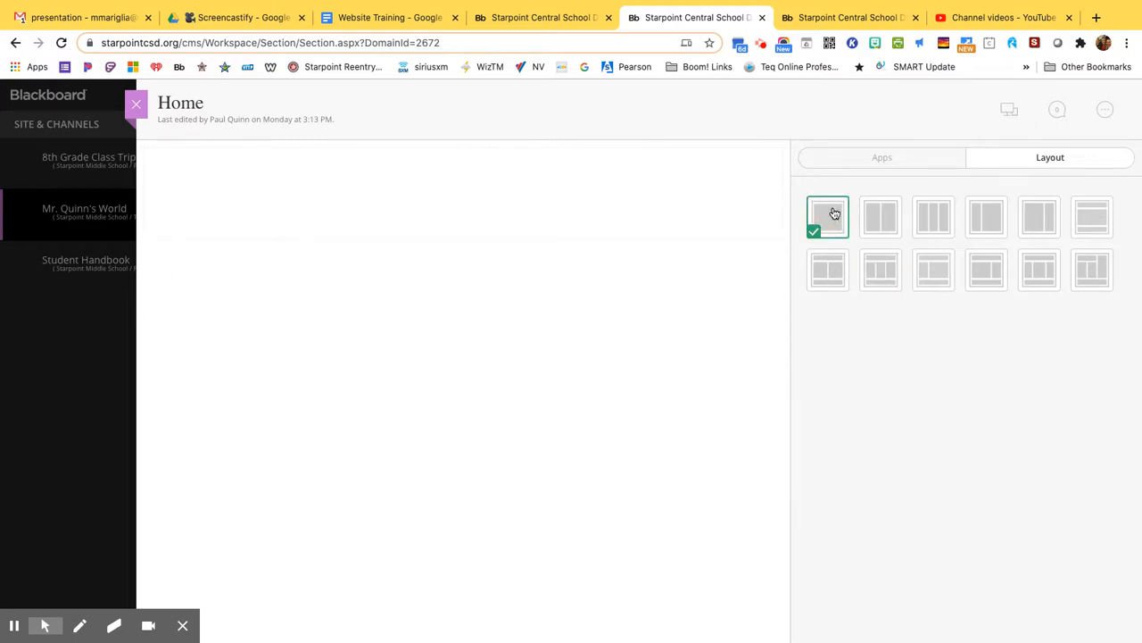
Step: Add a Content app to the Home page's single column
left_click(873, 161)
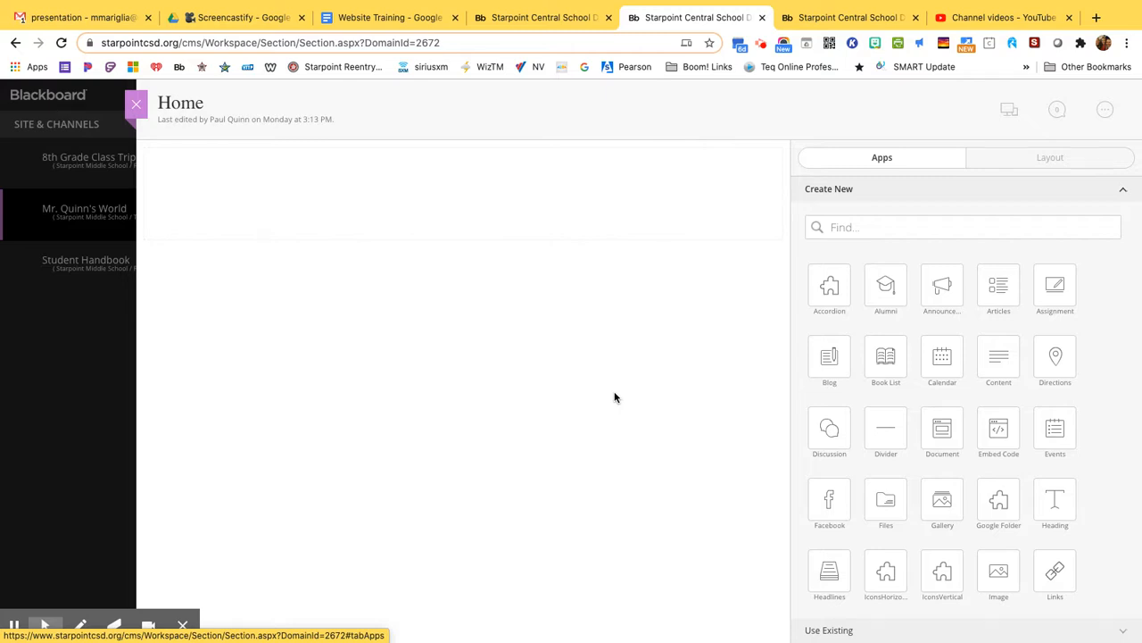
left_click(1002, 363)
left_click_drag(1003, 364, 435, 192)
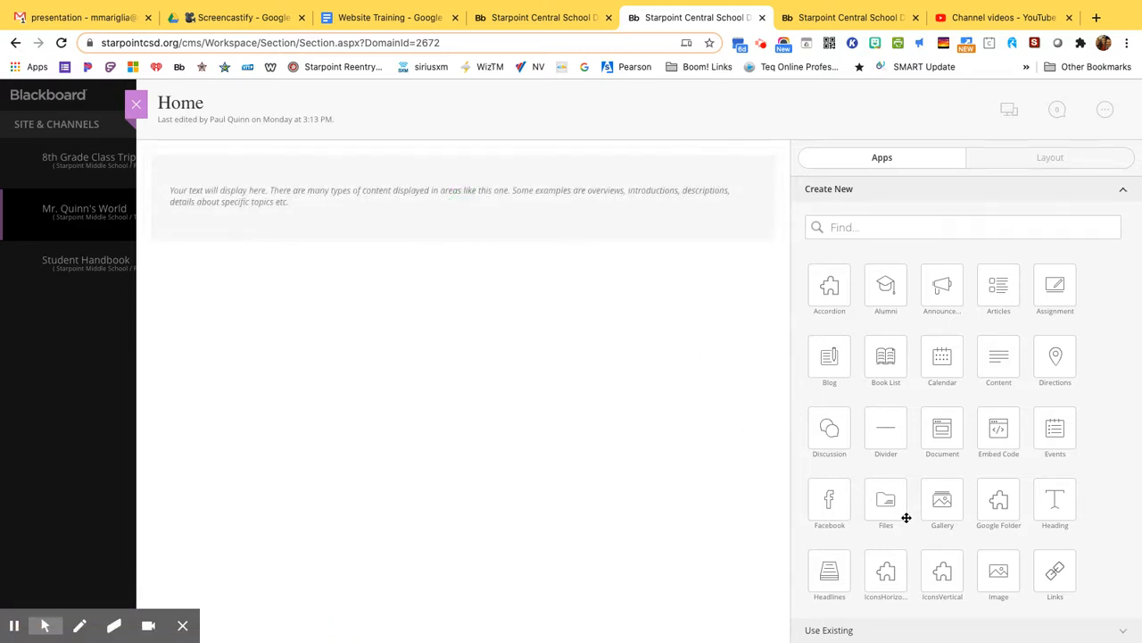
Step: Add a Files app to the Home page and place it in the second column of a two-column layout
left_click_drag(890, 505, 498, 284)
left_click(1054, 158)
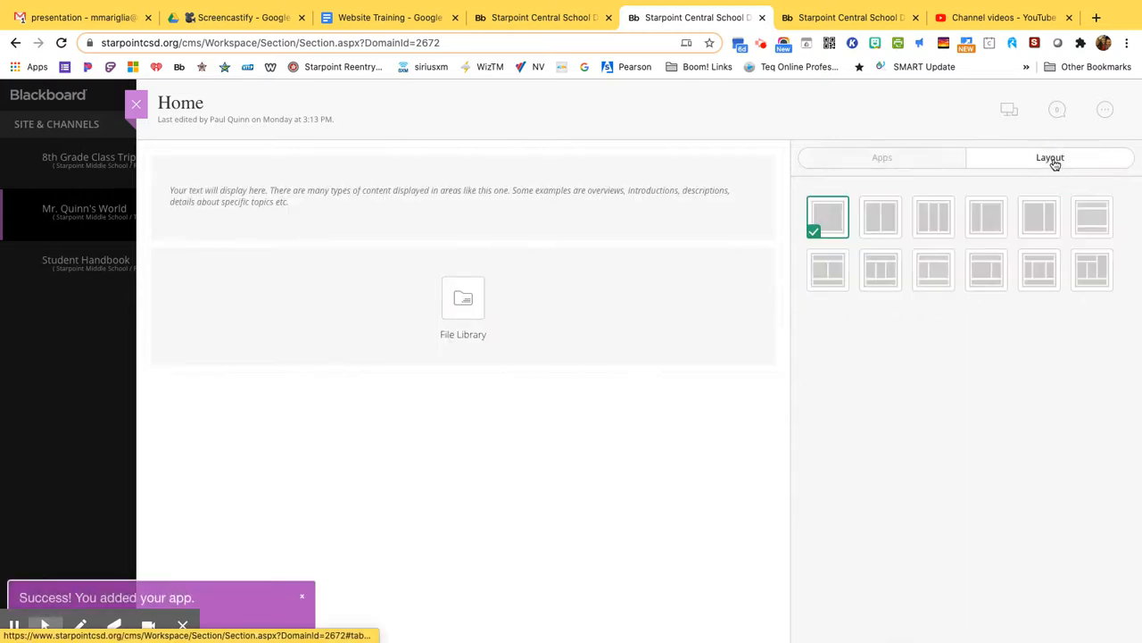
left_click(892, 222)
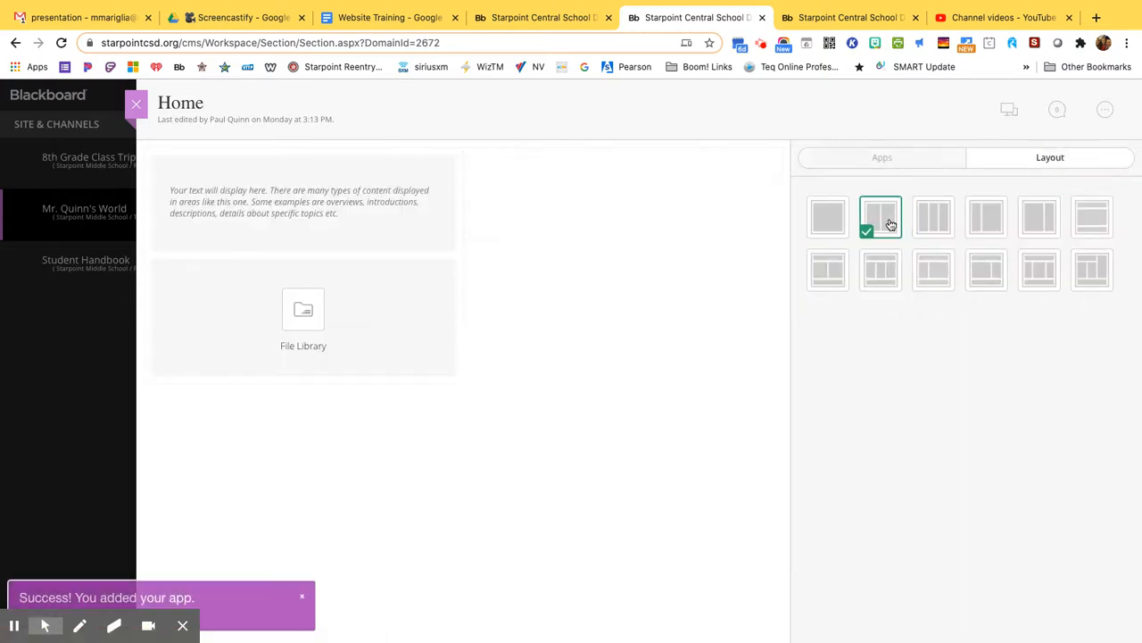
left_click_drag(305, 269, 623, 180)
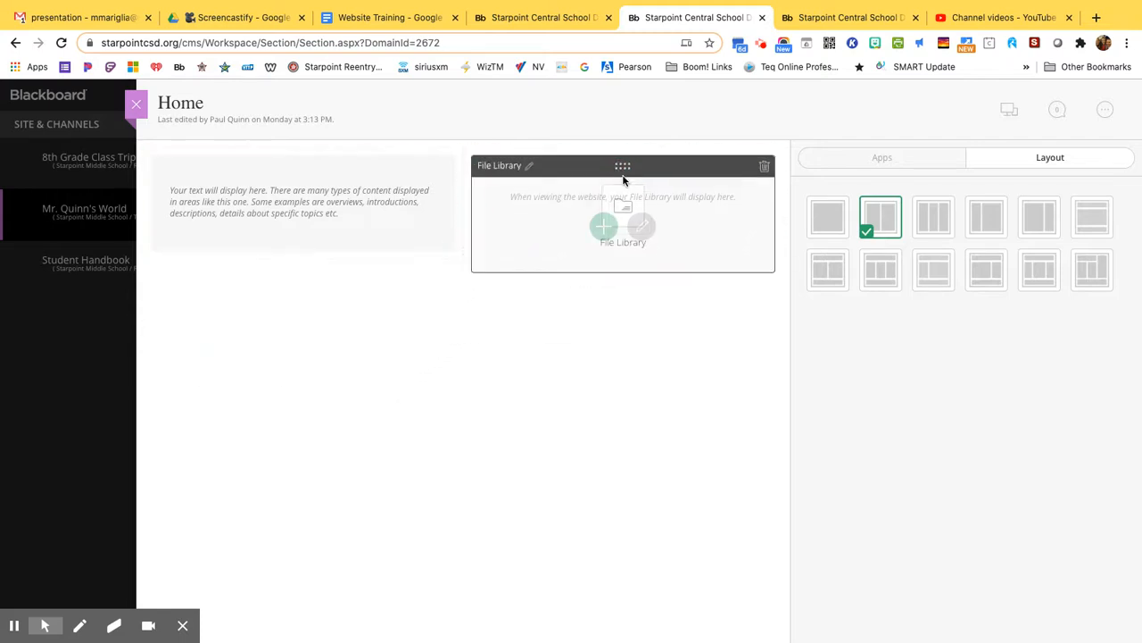
Step: Try to add an Accordion app in the area below the existing apps
left_click(853, 159)
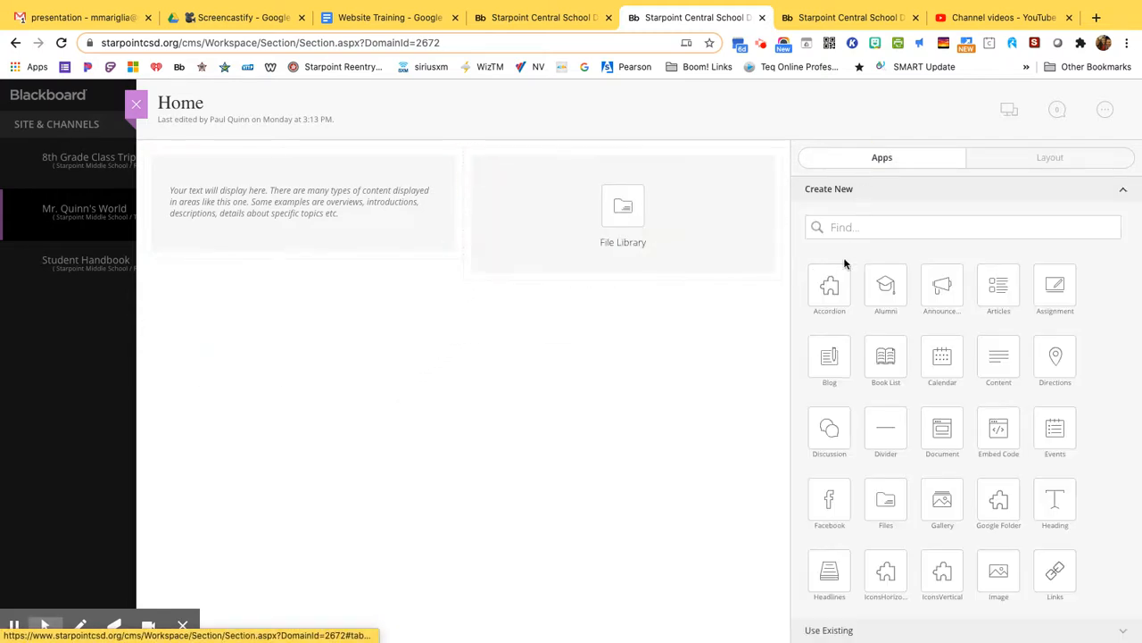
left_click_drag(826, 298, 568, 452)
Step: Delete the File Library app from the Home page and apply the single-column layout again
mouse_move(721, 240)
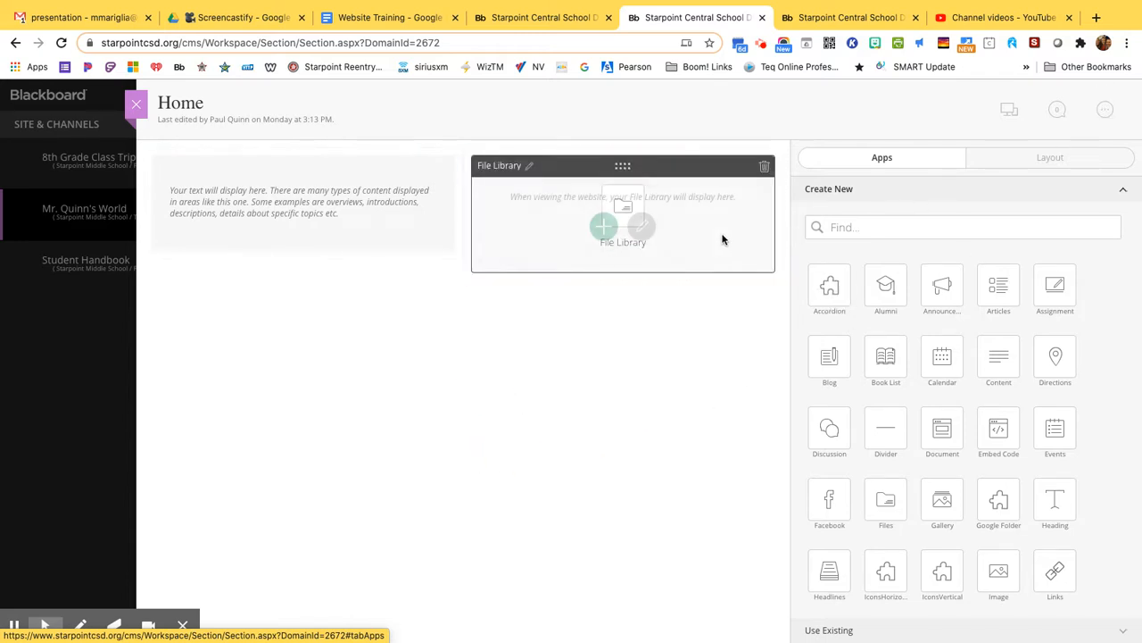
left_click(764, 168)
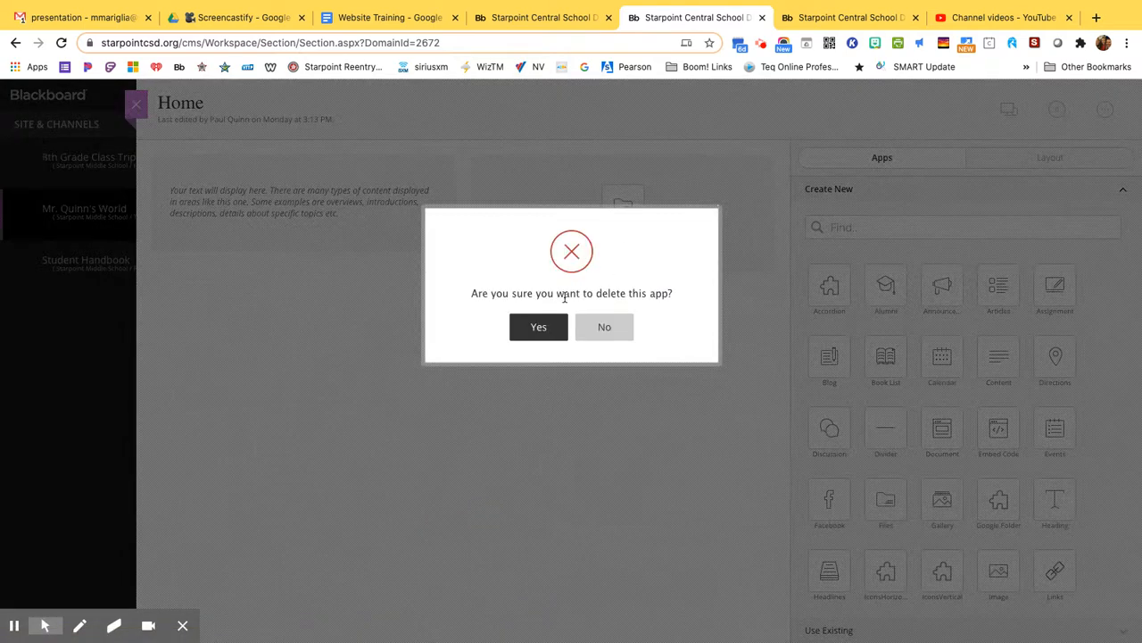
left_click(521, 330)
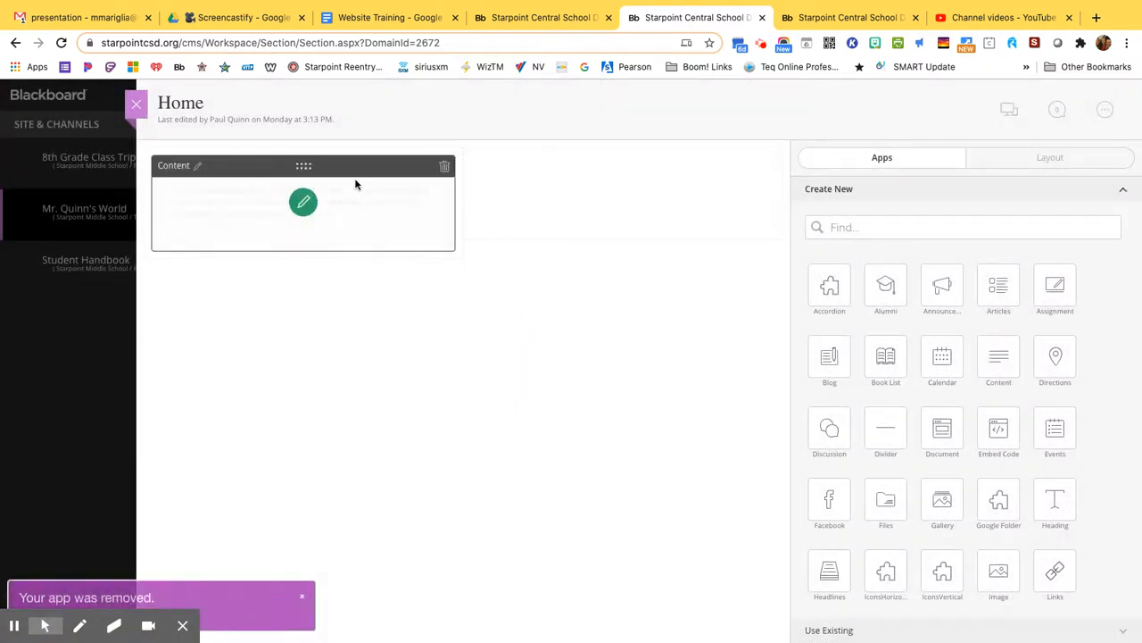
left_click(1004, 159)
left_click(835, 217)
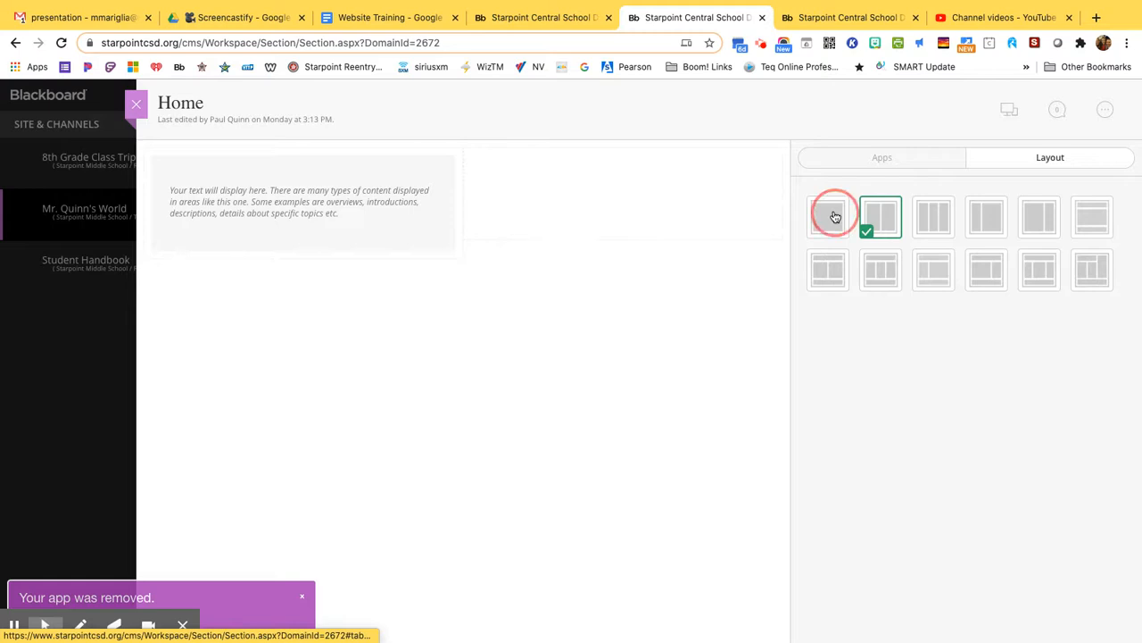
Step: Enter a one-sentence greeting introducing the teacher in the Home page's Content app, save it, and return to the page
left_click(839, 161)
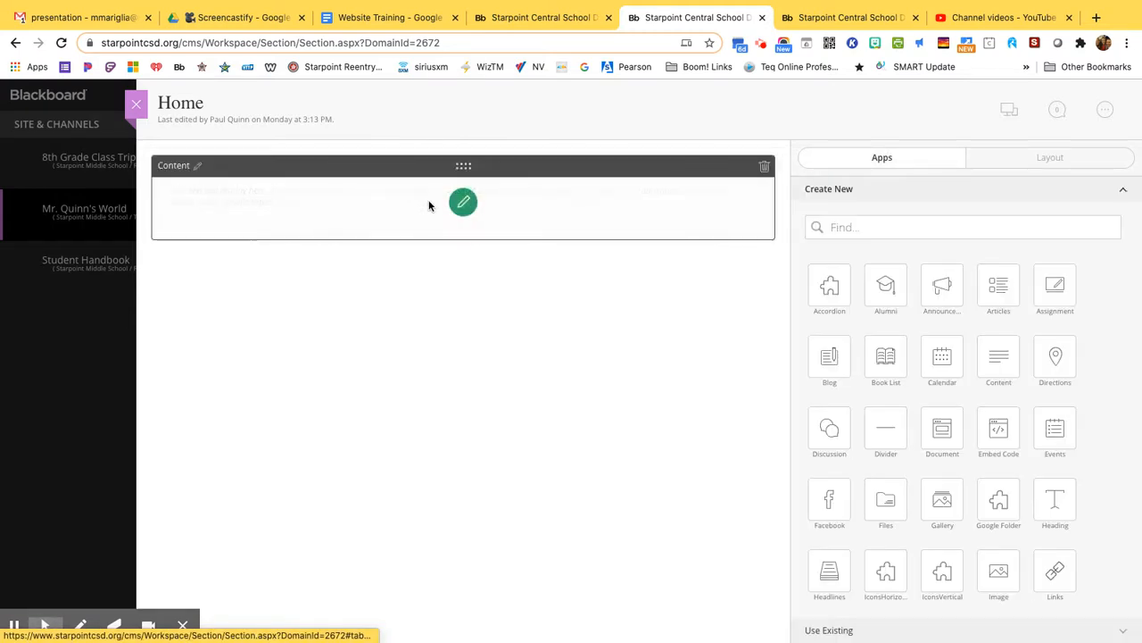
left_click(462, 202)
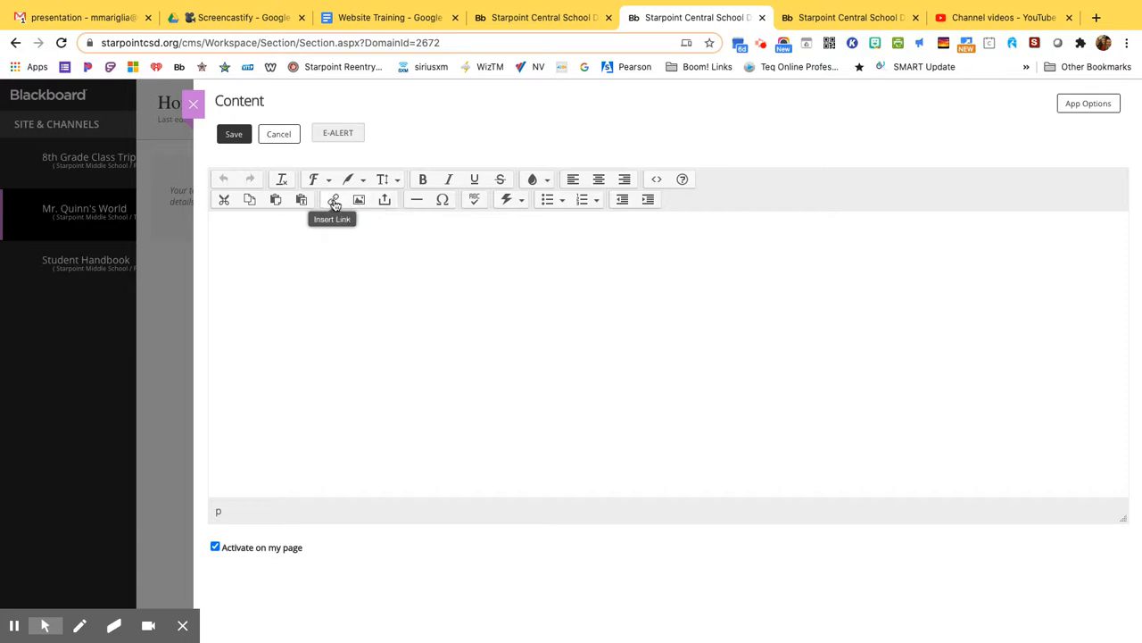
left_click(522, 200)
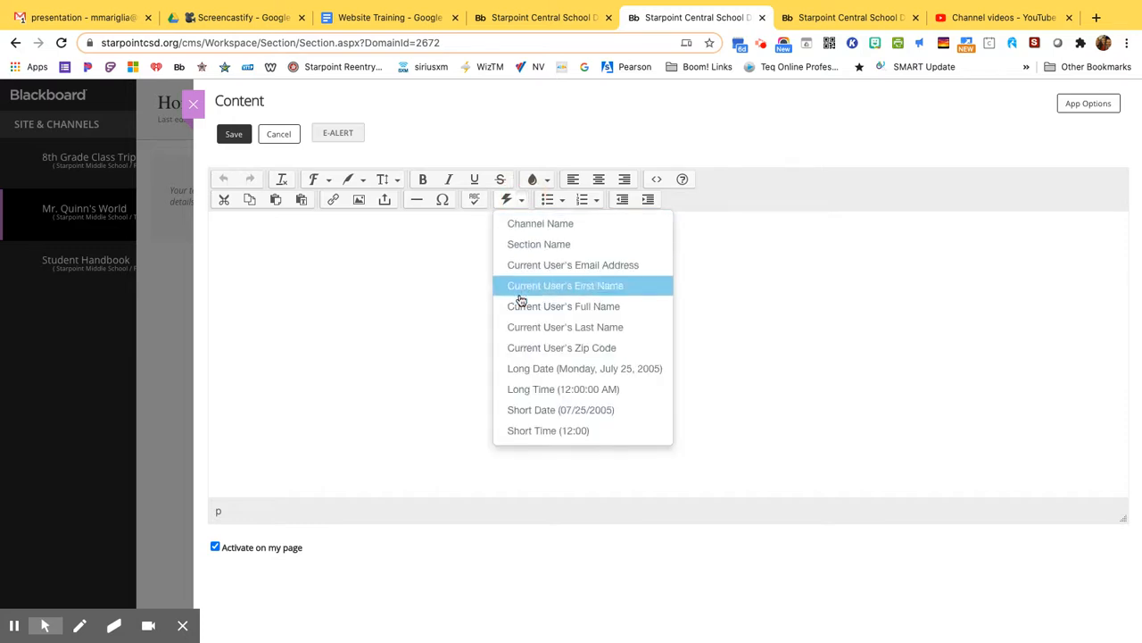
left_click(439, 338)
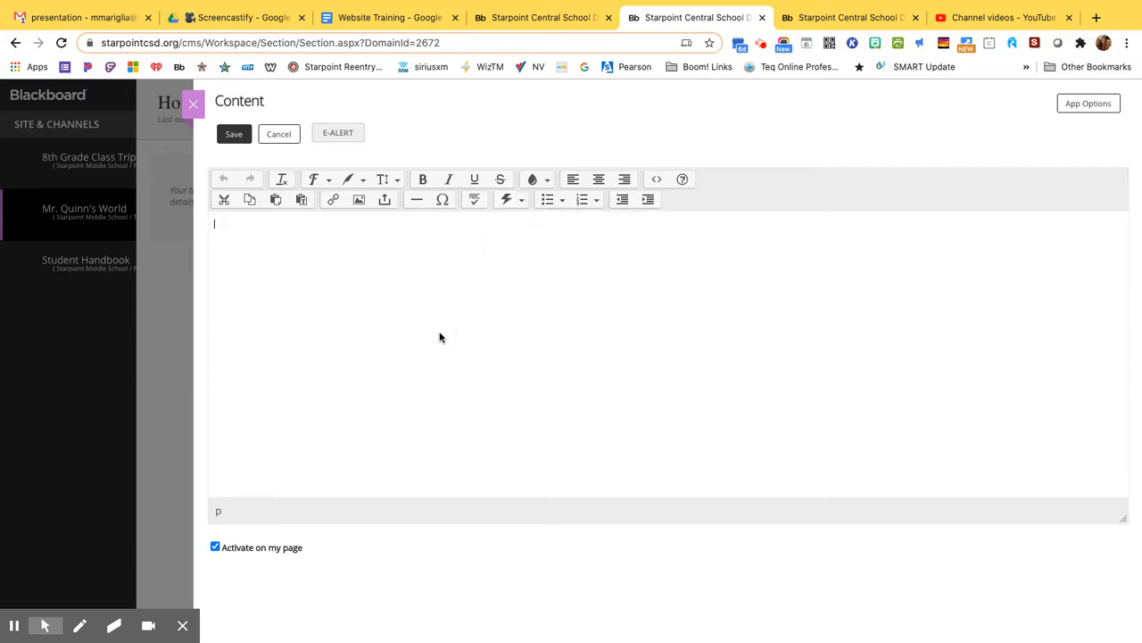
type("Hello, I'm Mr. Quinn.")
left_click(236, 136)
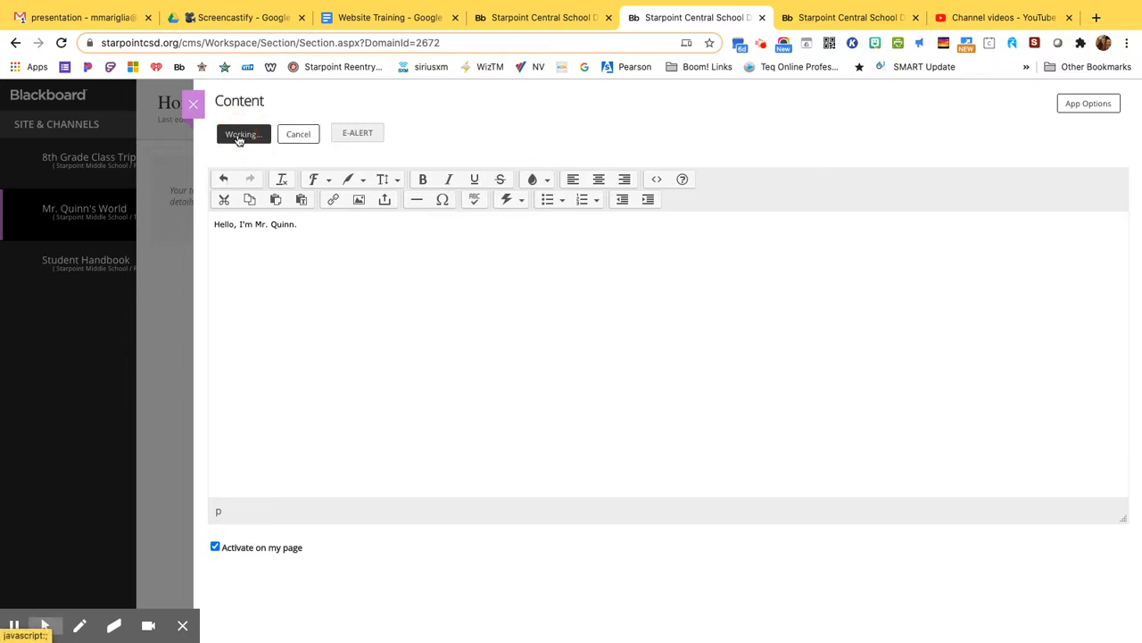
left_click(193, 104)
mouse_move(223, 201)
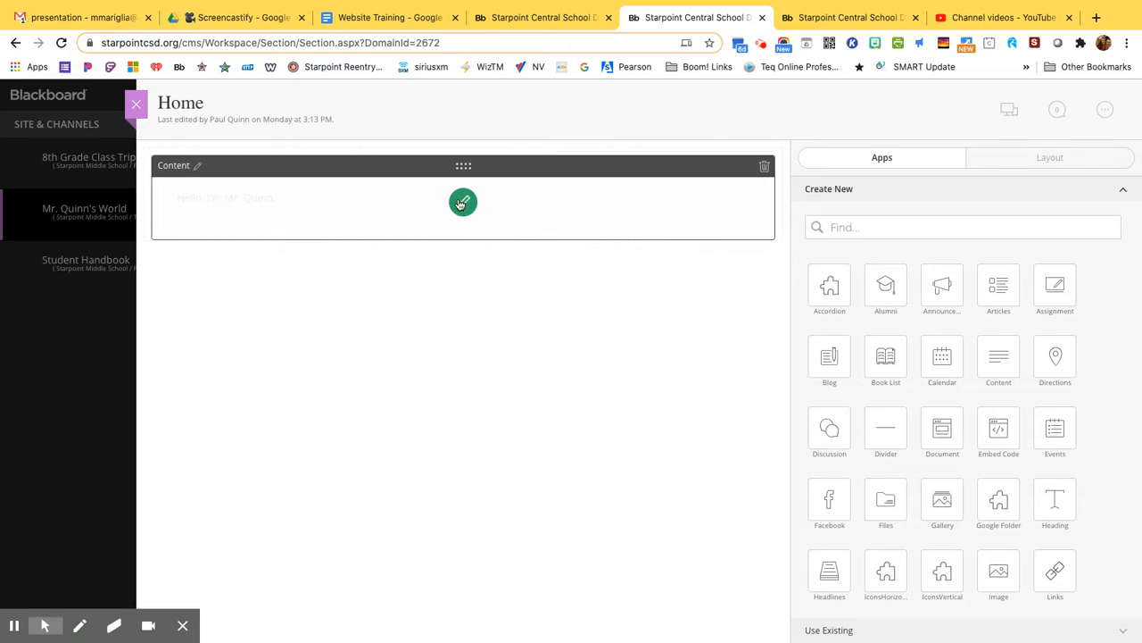
Step: Preview the Home page in desktop and mobile views, and close the page to return to the section summary
left_click(1010, 113)
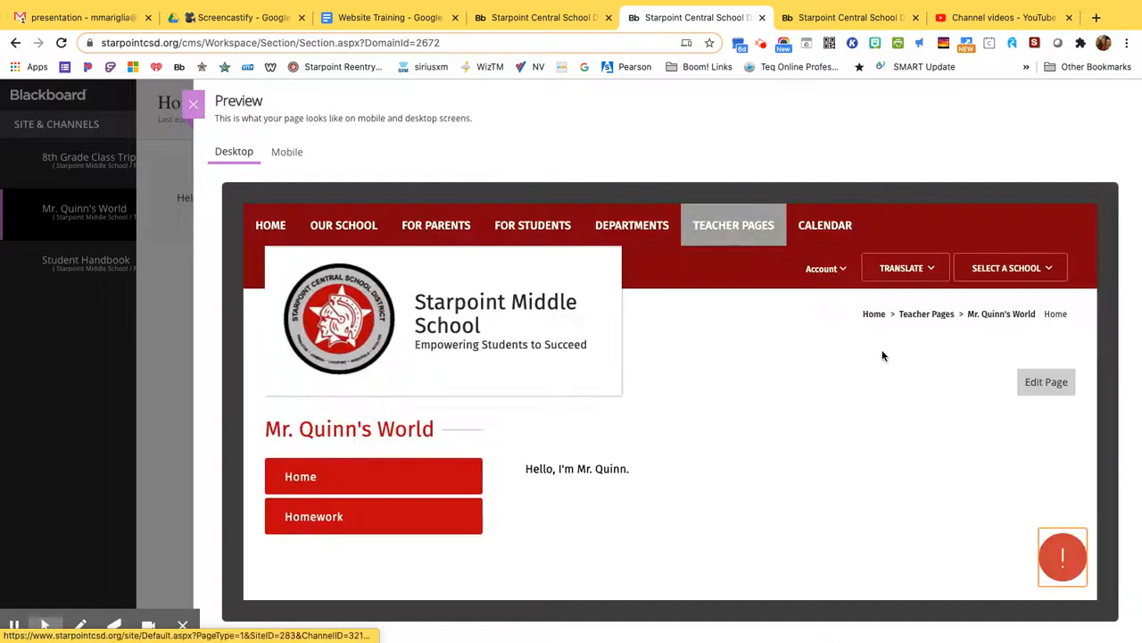
left_click(630, 473)
left_click_drag(630, 473, 526, 471)
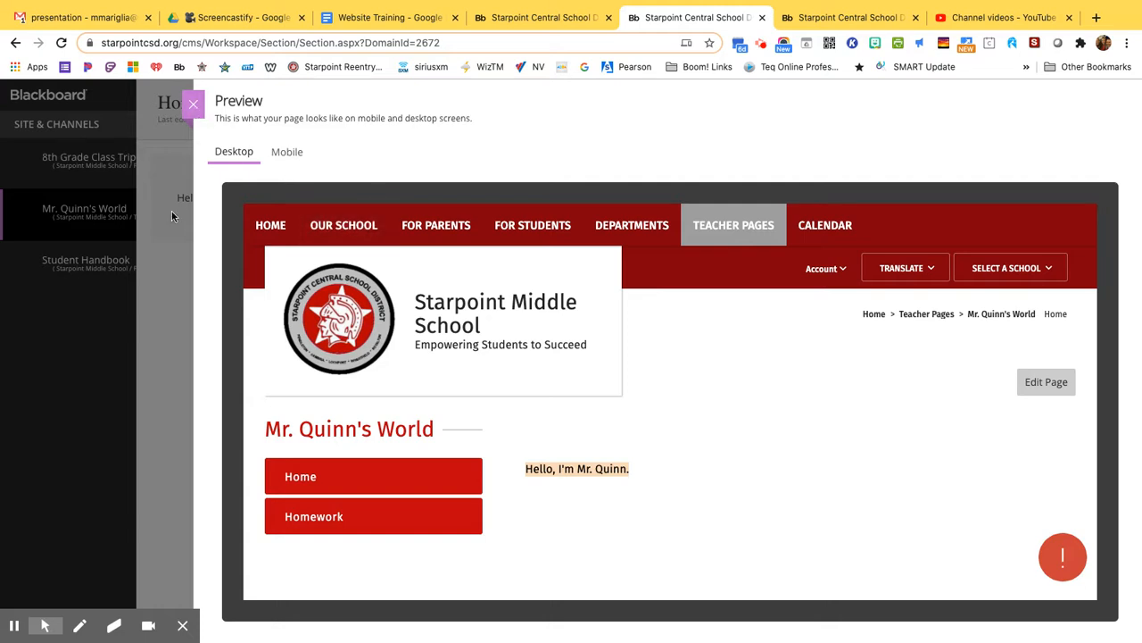
left_click(286, 155)
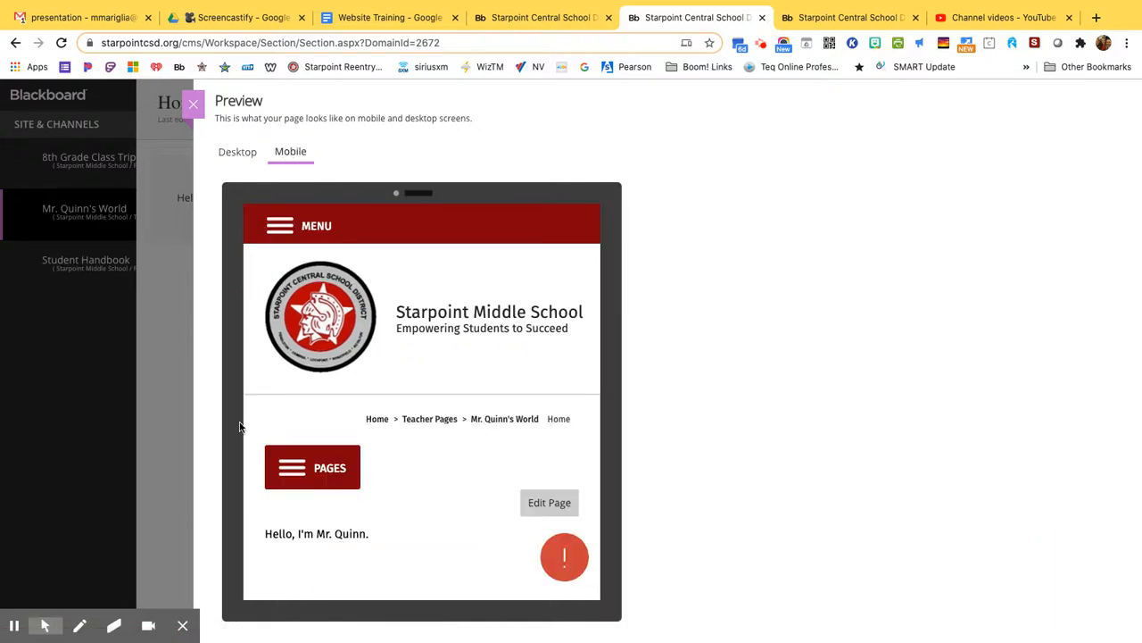
left_click(195, 108)
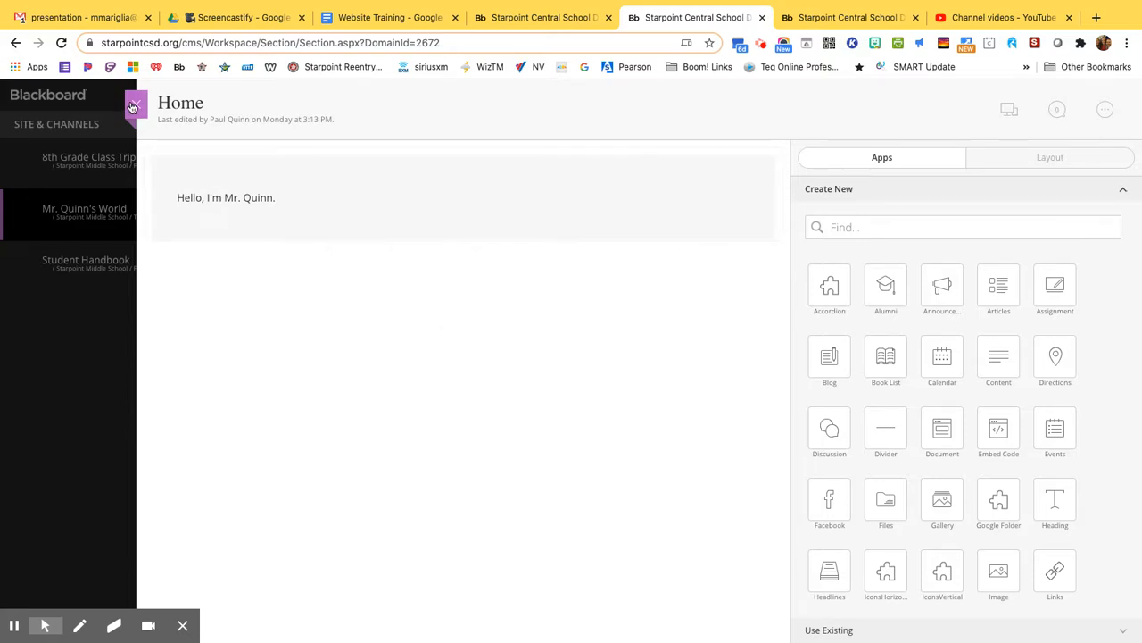
left_click(133, 107)
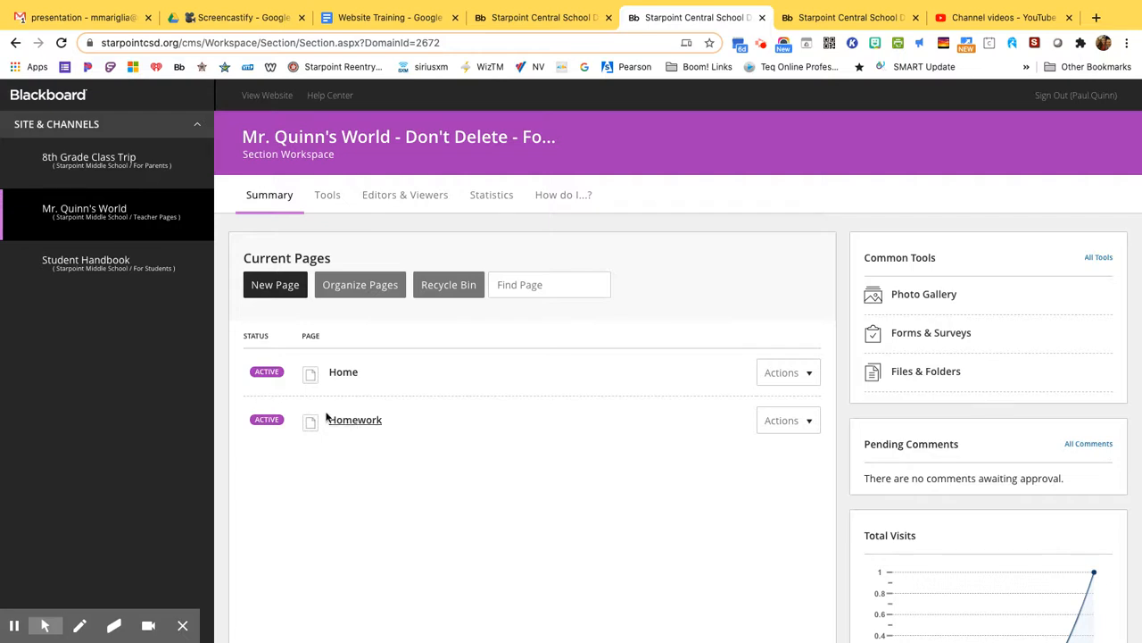
Step: Temporarily deactivate the Homework page to check the section's navigation on the live website, and reactivate the page
left_click(266, 421)
left_click(252, 95)
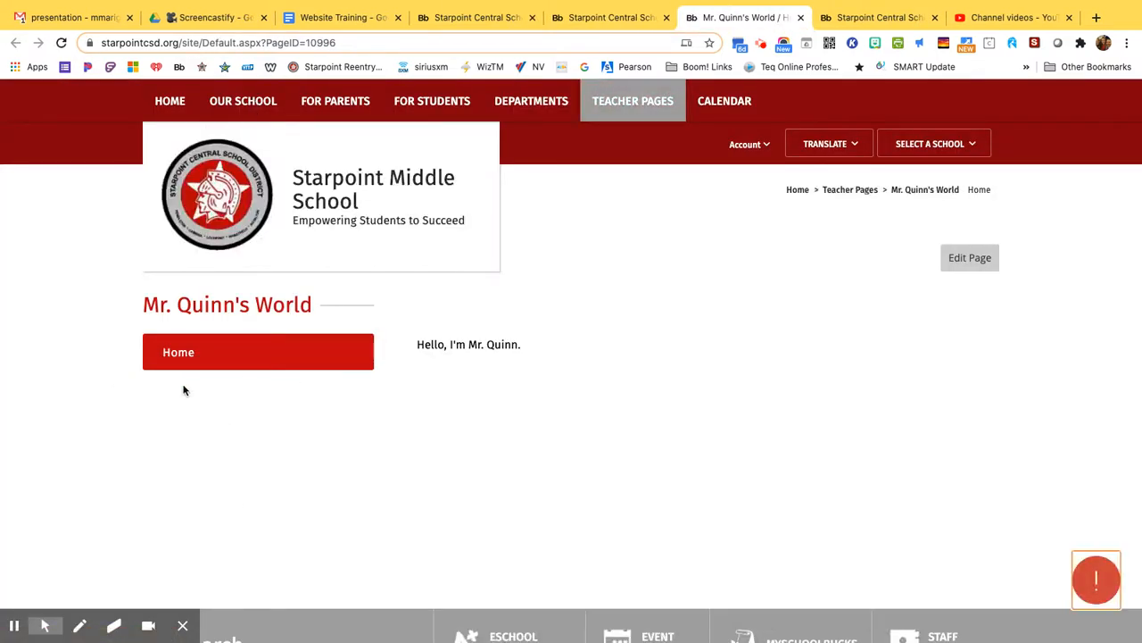
left_click(801, 18)
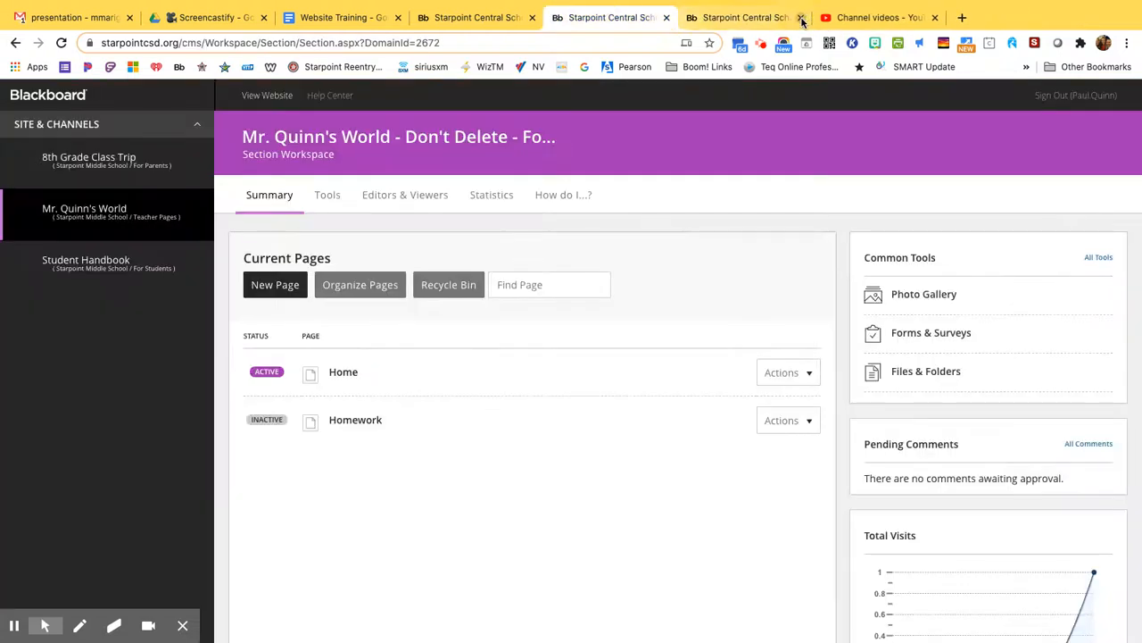
left_click(277, 423)
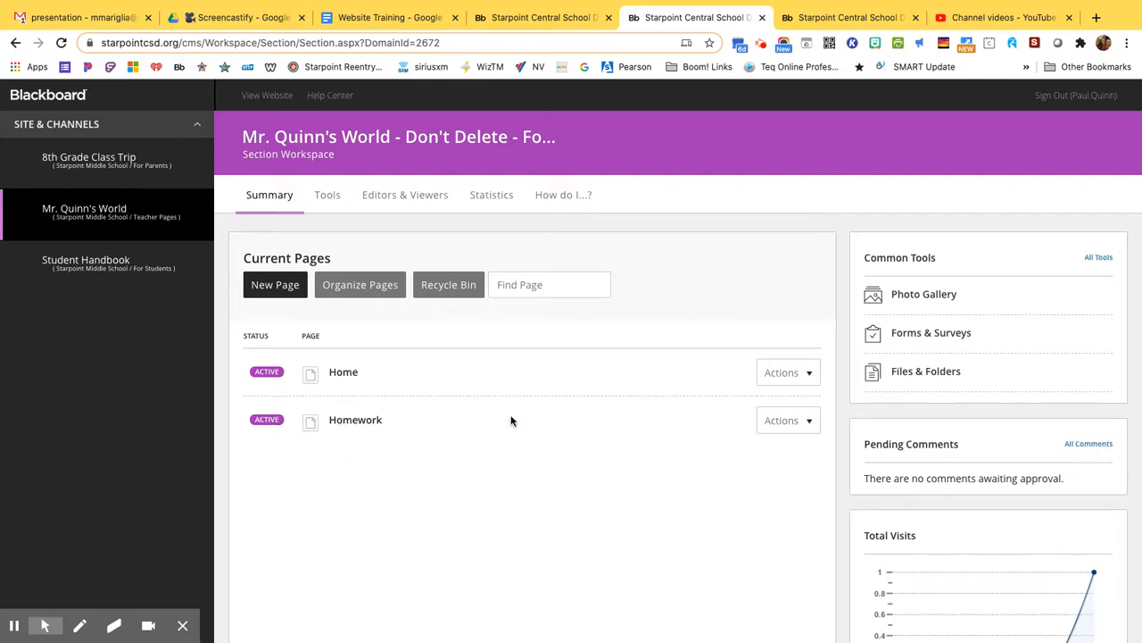
Step: Examine the Home page's general, display duration, background image and advanced options, including the web address target choices, and close them without saving
left_click(776, 376)
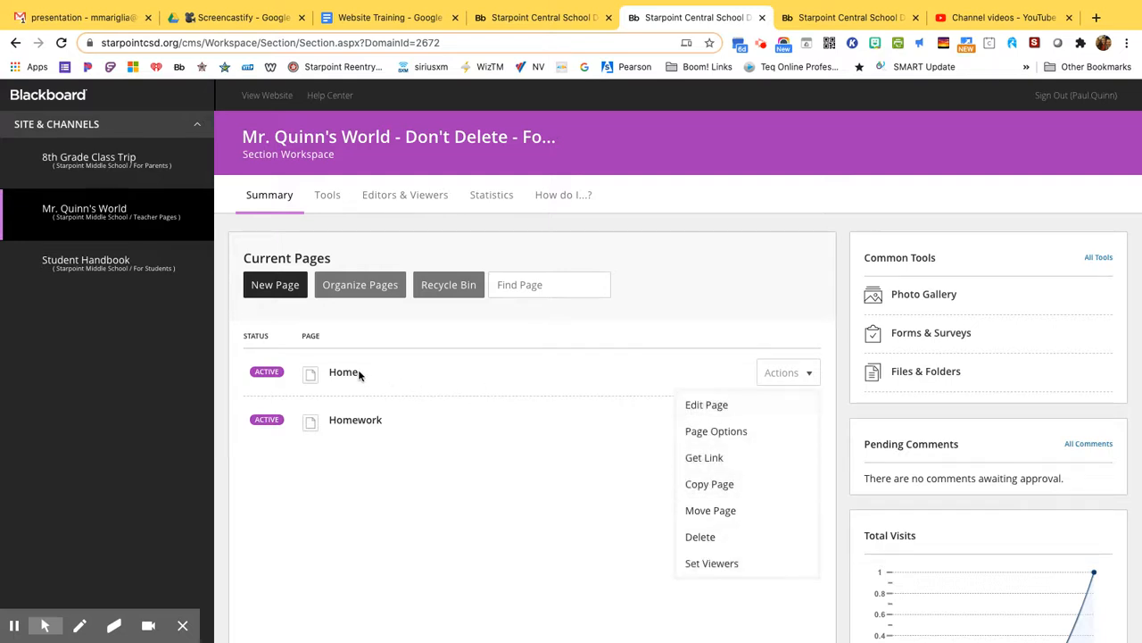
left_click(719, 434)
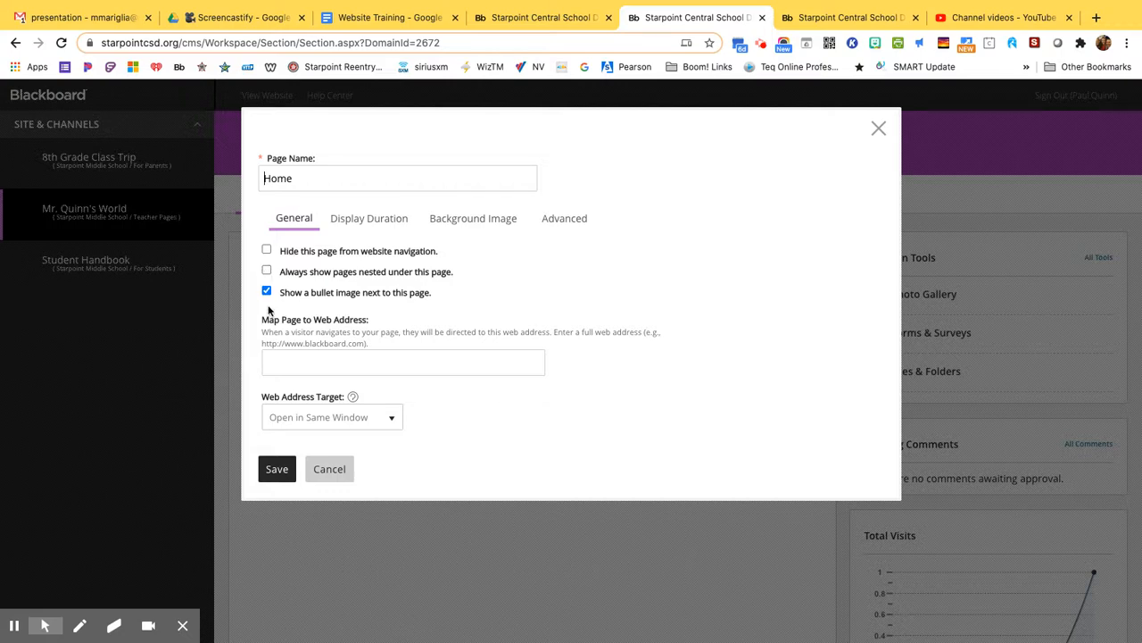
left_click(293, 364)
left_click(378, 420)
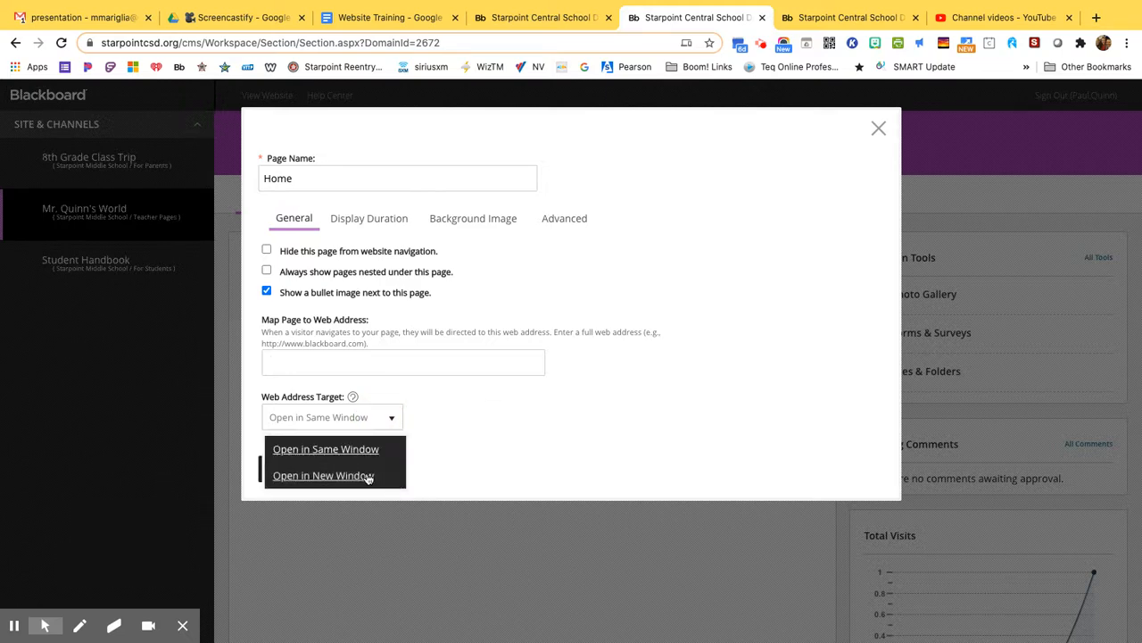
left_click(510, 416)
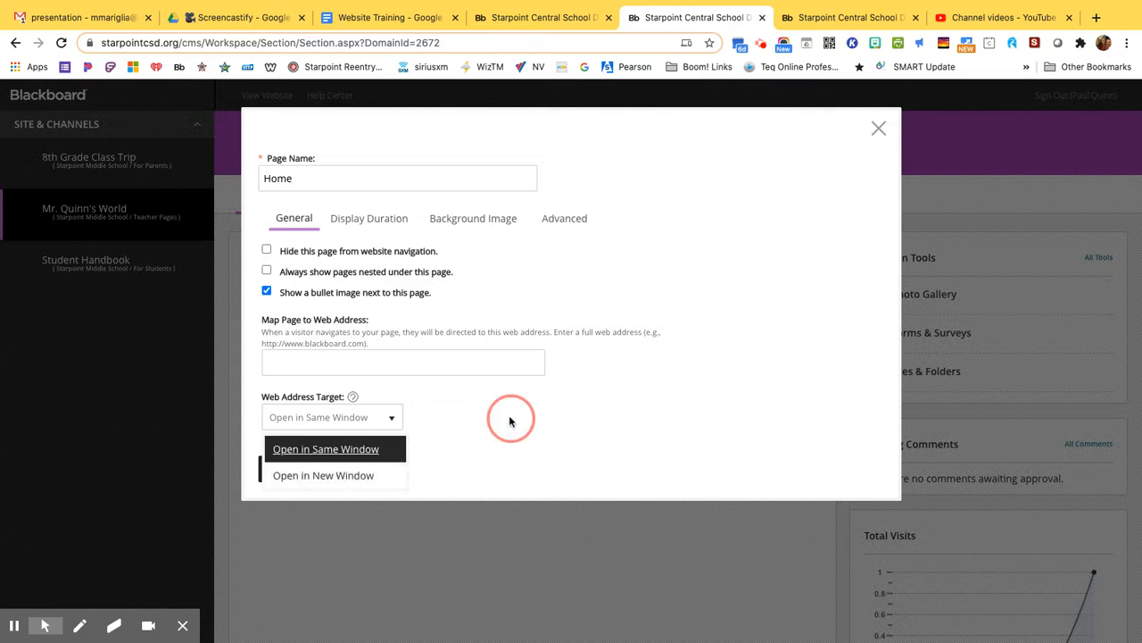
left_click(392, 221)
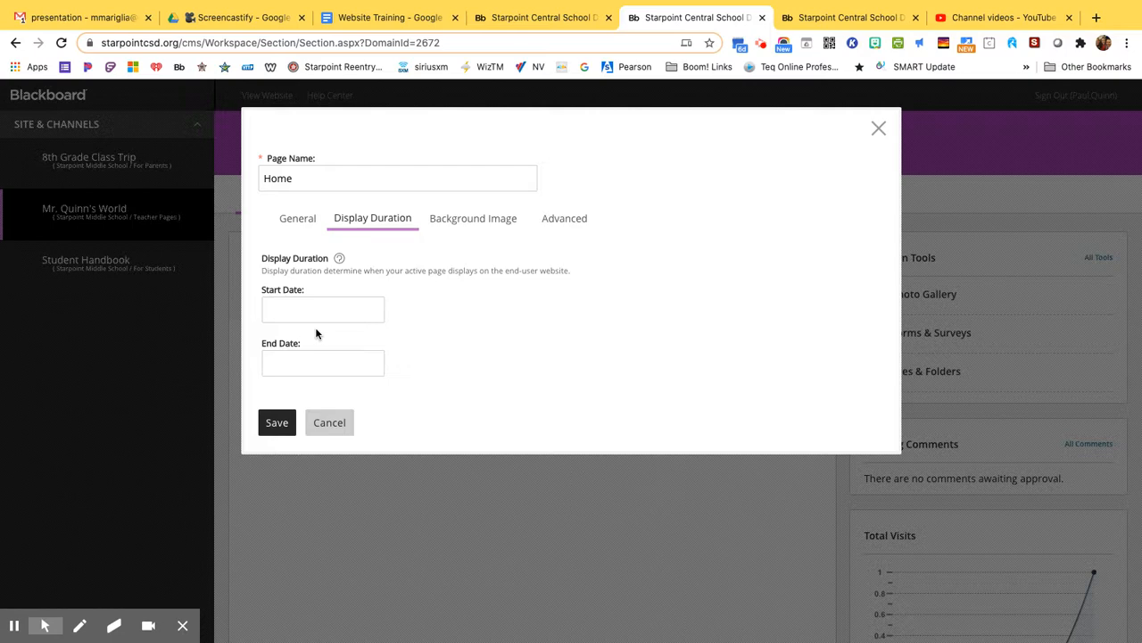
left_click(451, 223)
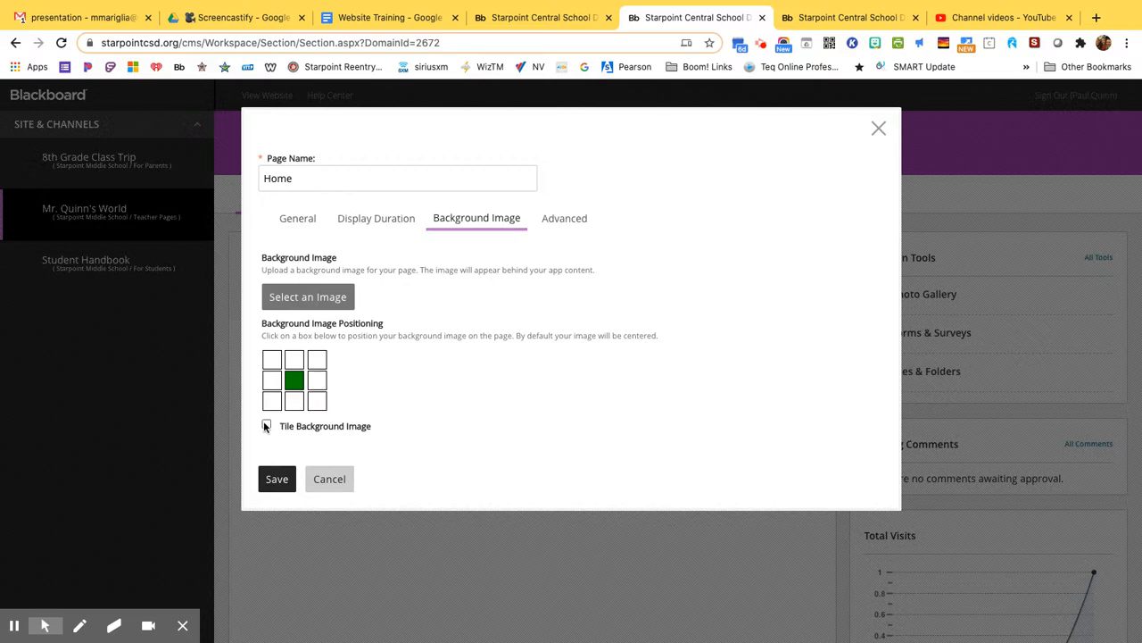
left_click(569, 220)
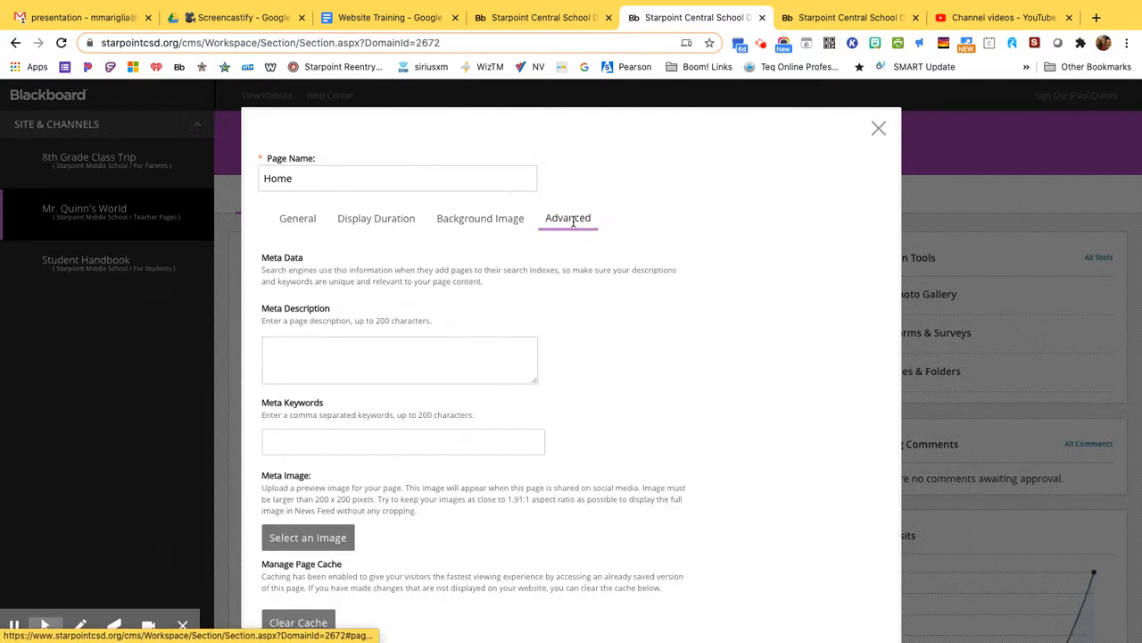
scroll(590, 292, "down", 1)
scroll(590, 292, "down", 3)
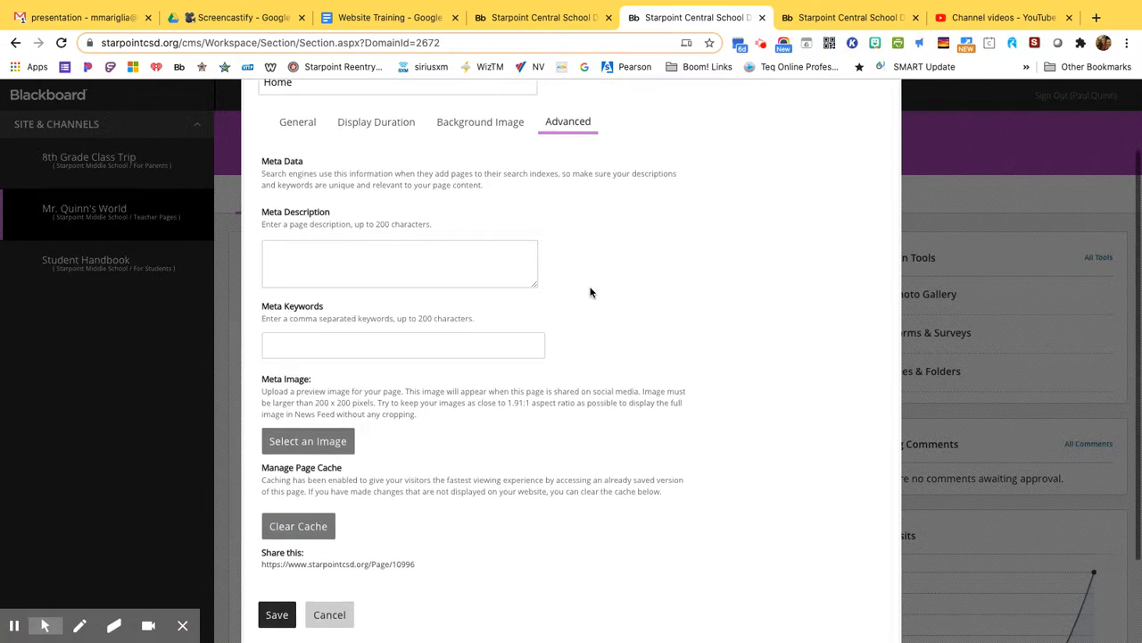
scroll(589, 291, "up", 3)
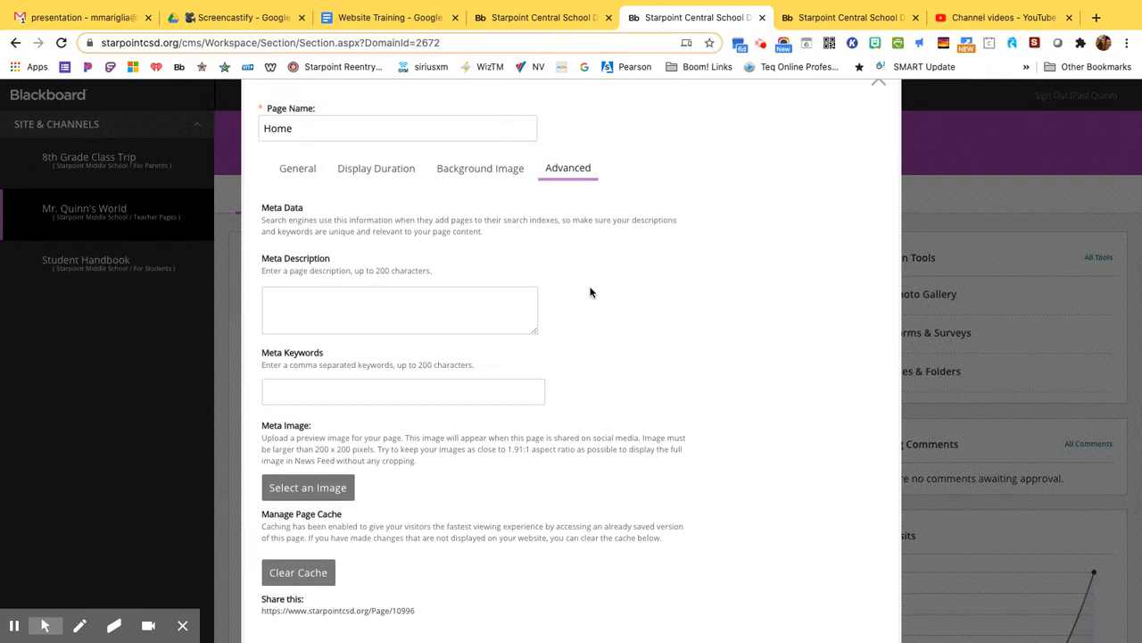
scroll(589, 292, "up", 2)
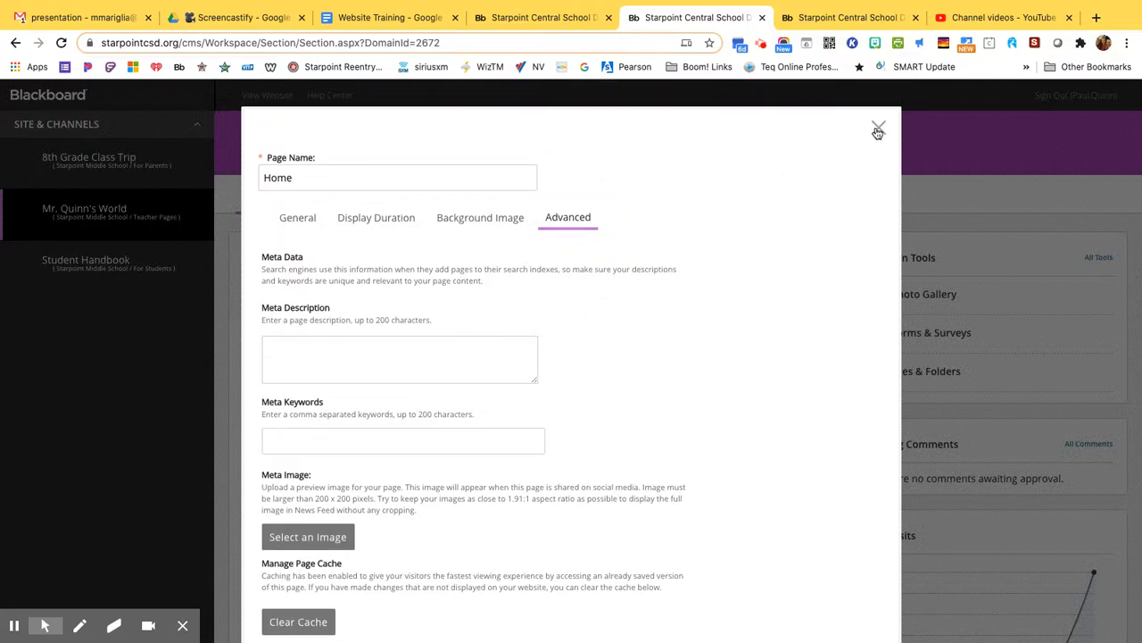
left_click(878, 130)
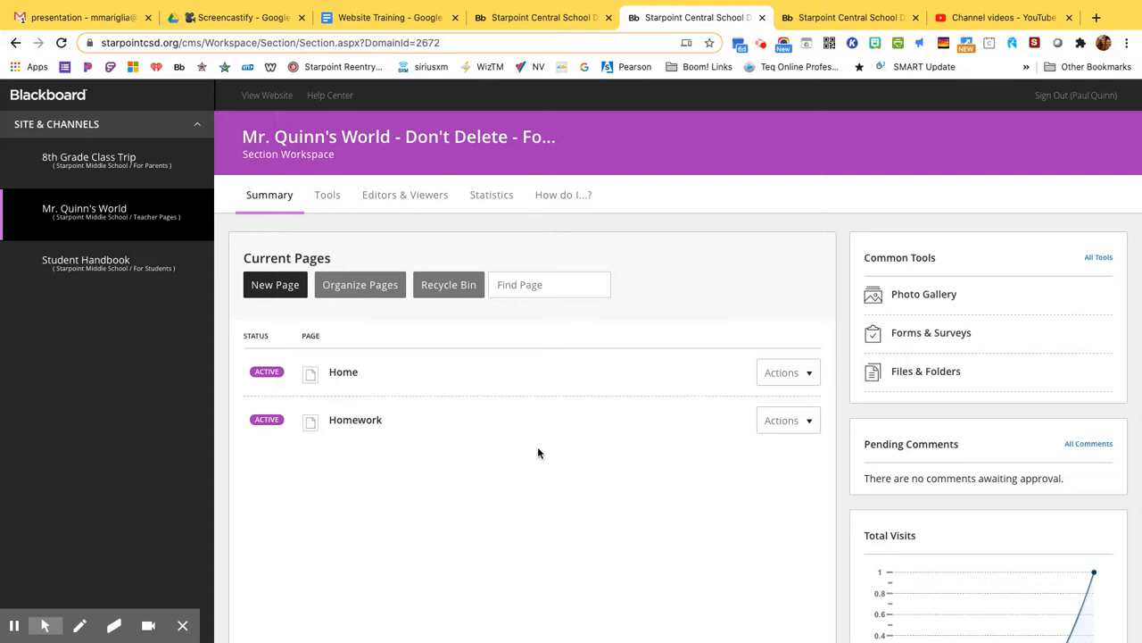
Step: Open the Home page for editing and look through the full list of new apps that can be added
left_click(344, 373)
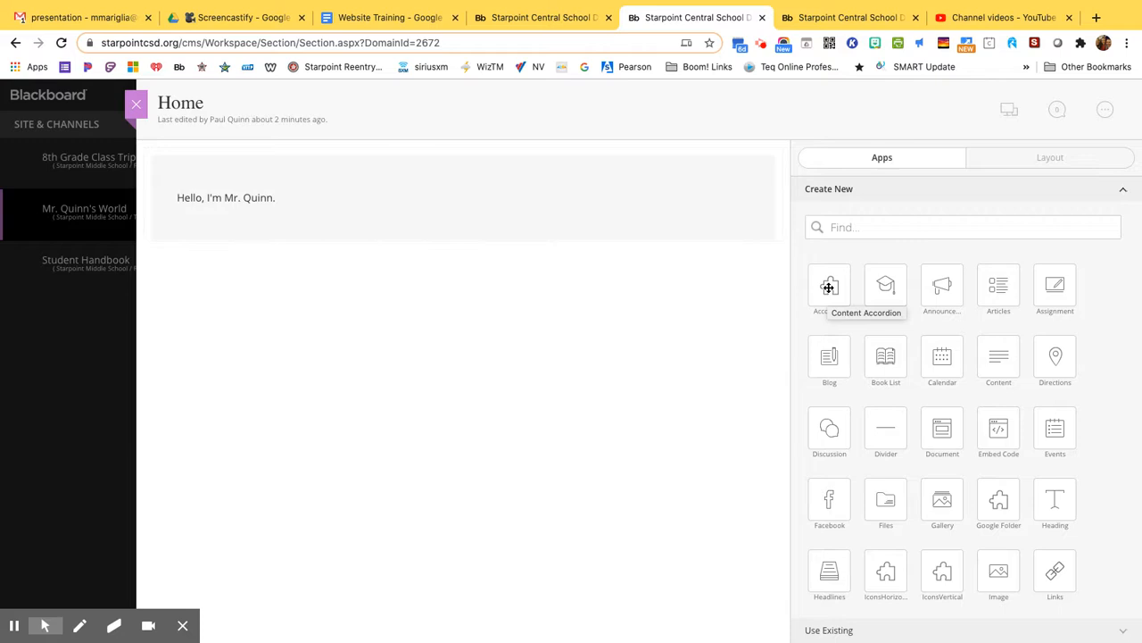
scroll(1005, 506, "down", 1)
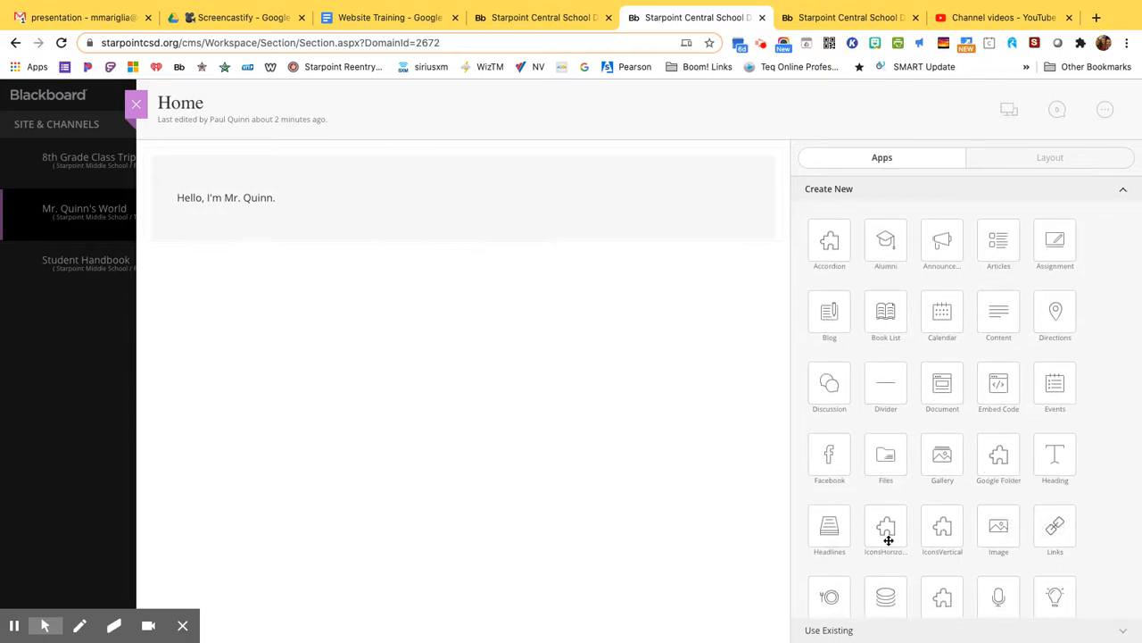
scroll(949, 532, "down", 2)
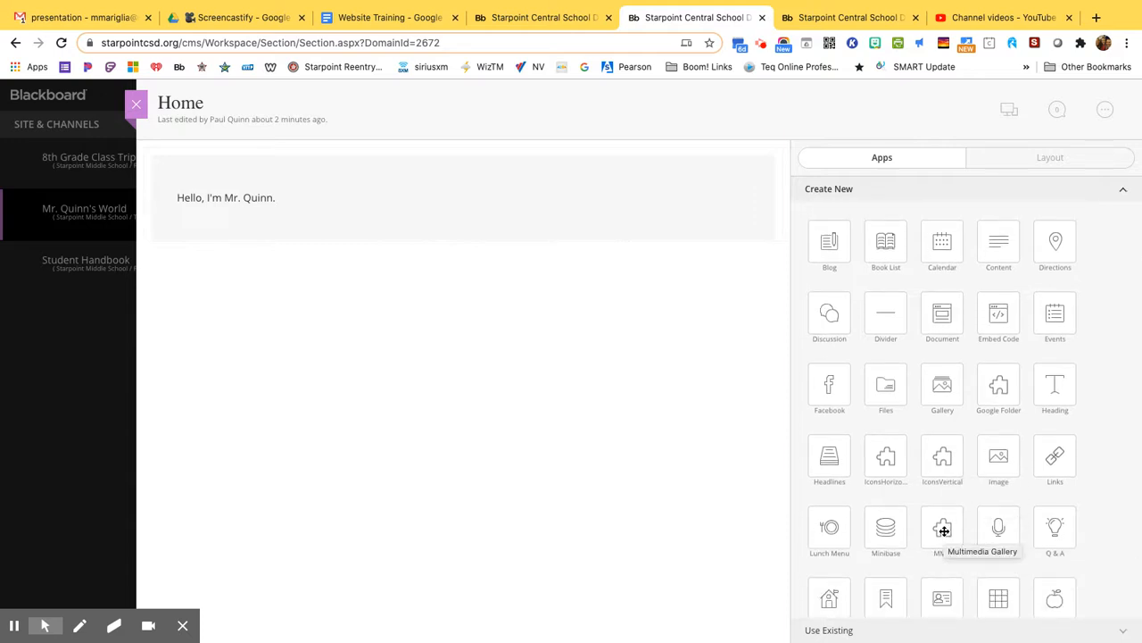
scroll(944, 531, "down", 1)
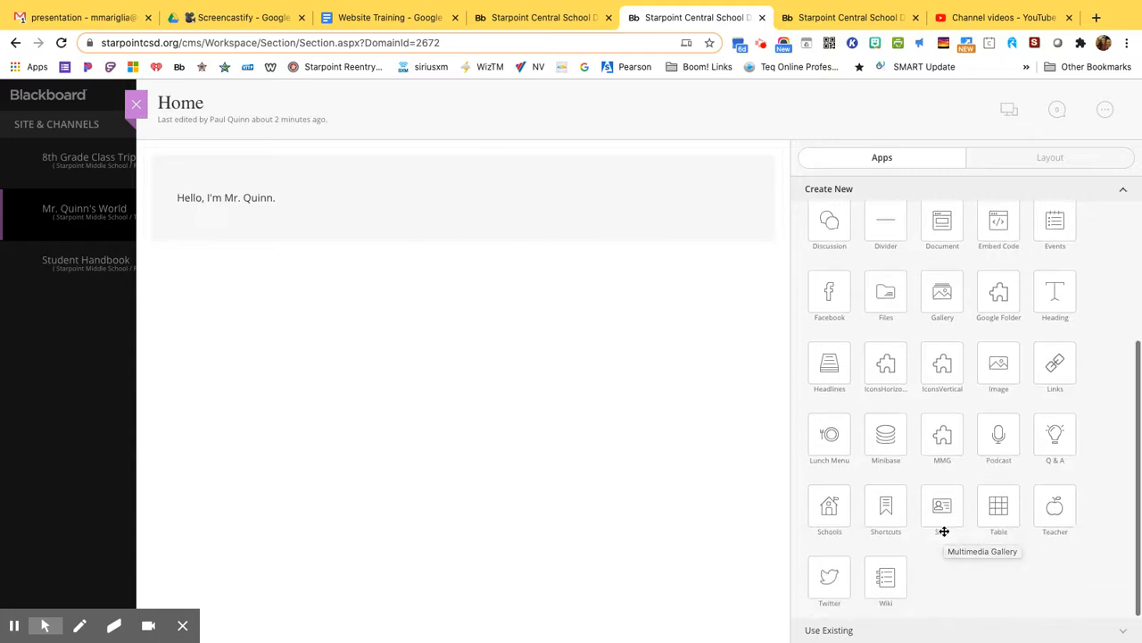
scroll(944, 530, "up", 4)
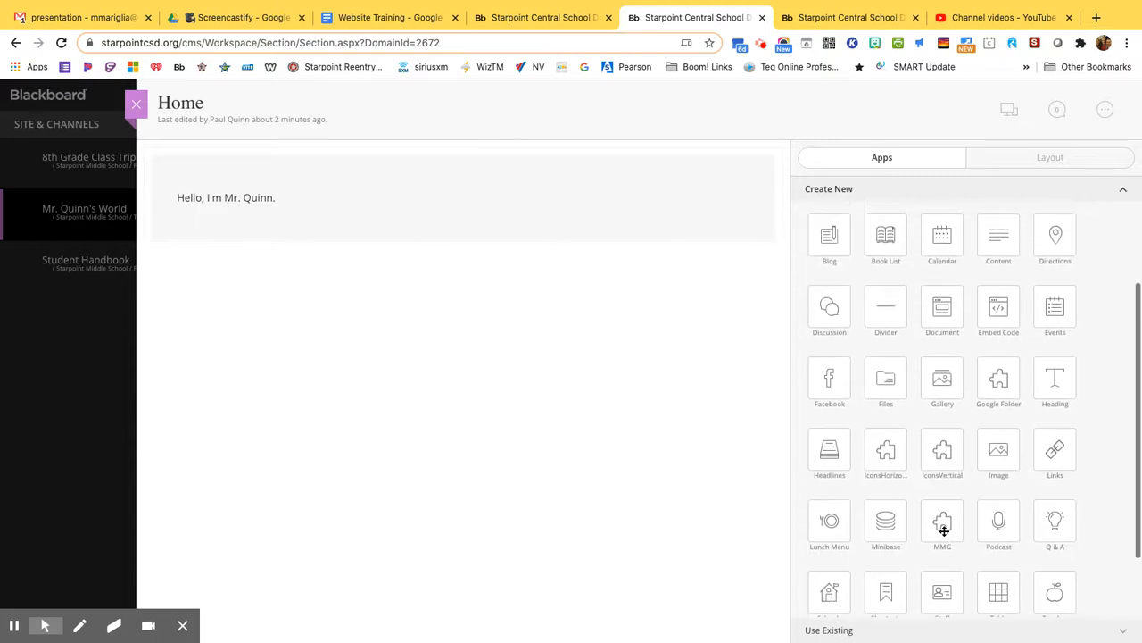